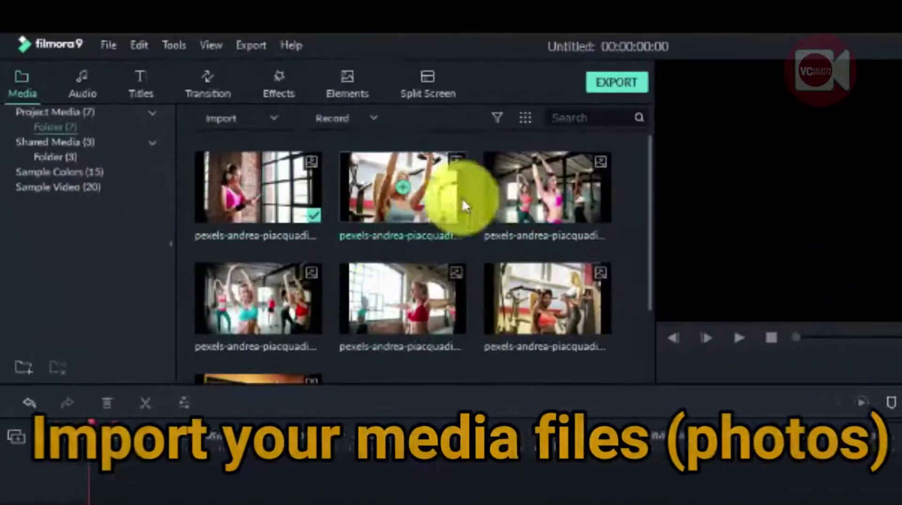
# Place all seven photos from the project media folder on the first video track and return the playhead to the start
pyautogui.scroll(-3, 447, 362)
pyautogui.scroll(3, 447, 358)
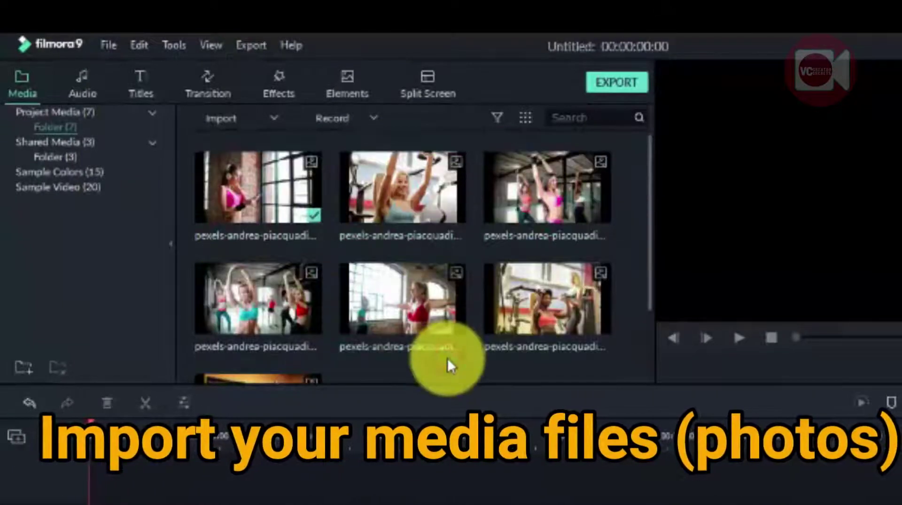
pyautogui.scroll(-3, 447, 357)
pyautogui.scroll(3, 447, 356)
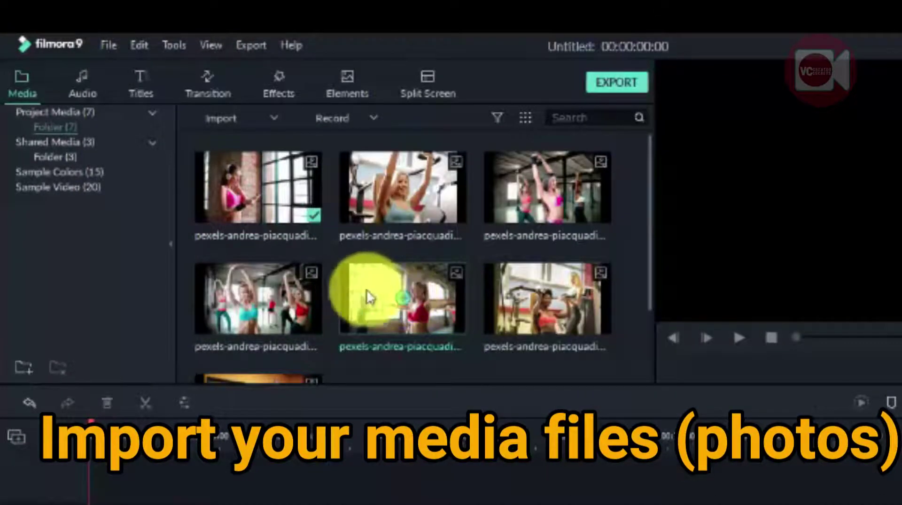
pyautogui.hotkey('ctrl', 'a')
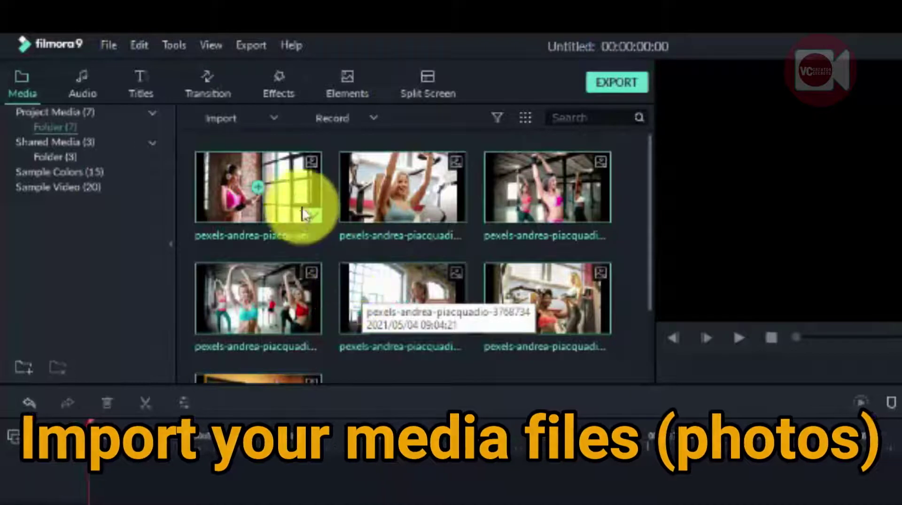
pyautogui.moveTo(295, 182); pyautogui.dragTo(67, 396)
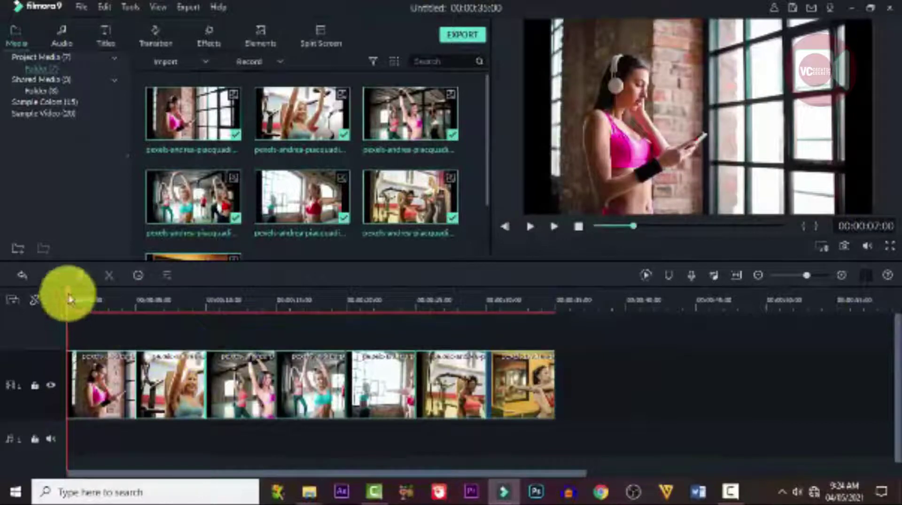
pyautogui.moveTo(75, 295); pyautogui.dragTo(71, 376)
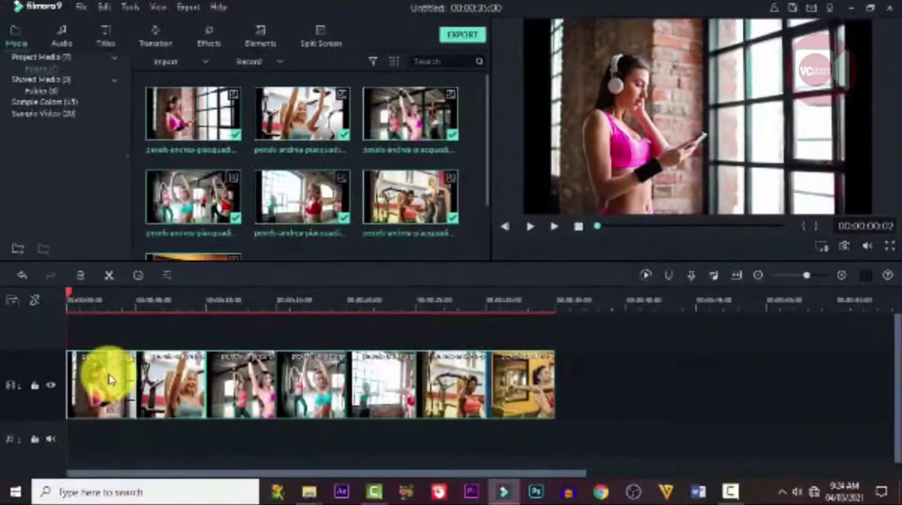
# Crop the first photo on the timeline to a 16:9 ratio, with the crop frame moved down to the image's lower edge
pyautogui.rightClick(114, 381)
pyautogui.click(129, 308)
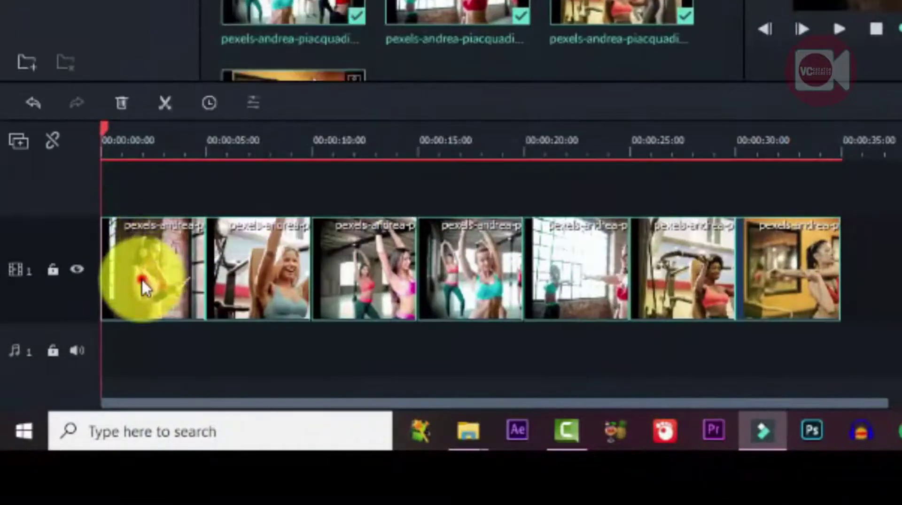
pyautogui.rightClick(129, 309)
pyautogui.click(155, 336)
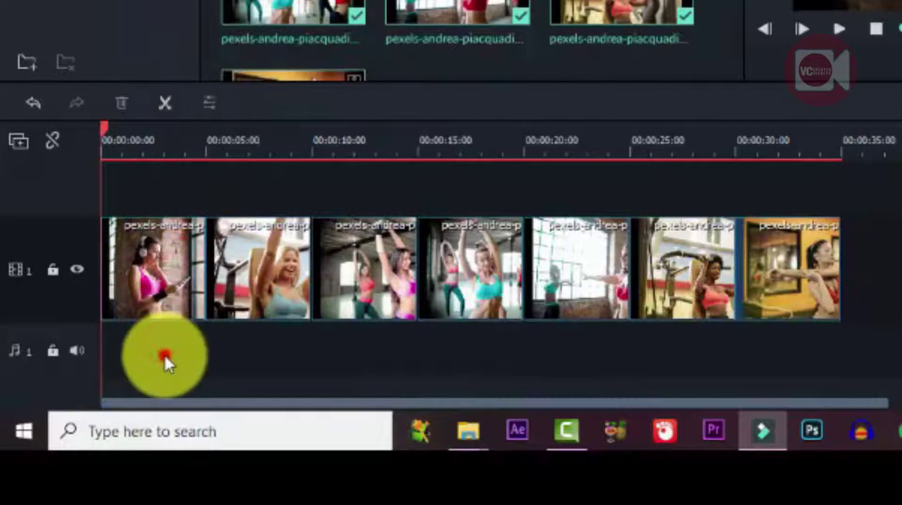
pyautogui.click(151, 261)
pyautogui.rightClick(150, 258)
pyautogui.click(202, 0)
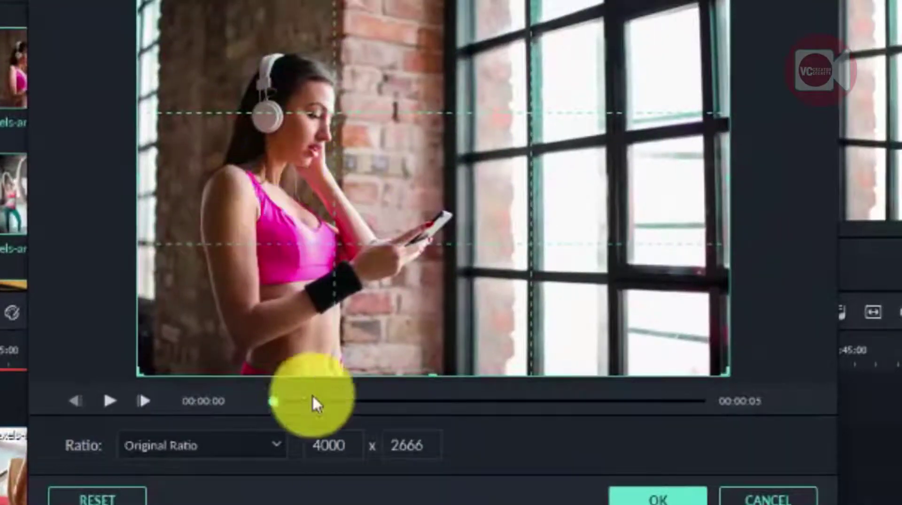
pyautogui.click(272, 445)
pyautogui.click(140, 491)
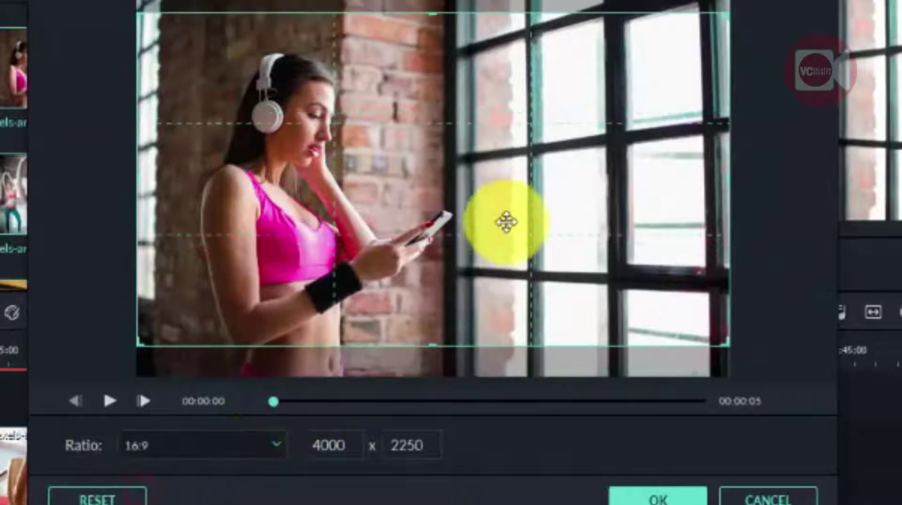
pyautogui.moveTo(509, 215); pyautogui.dragTo(508, 245)
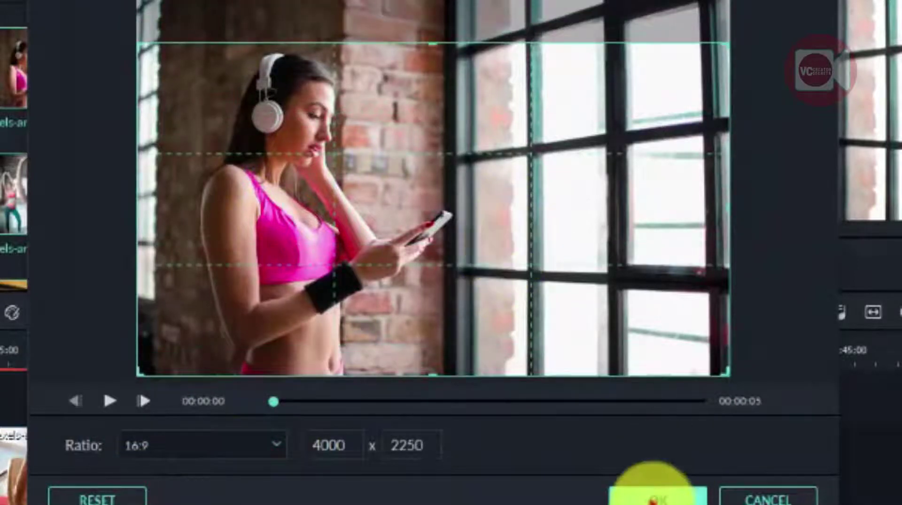
pyautogui.click(646, 495)
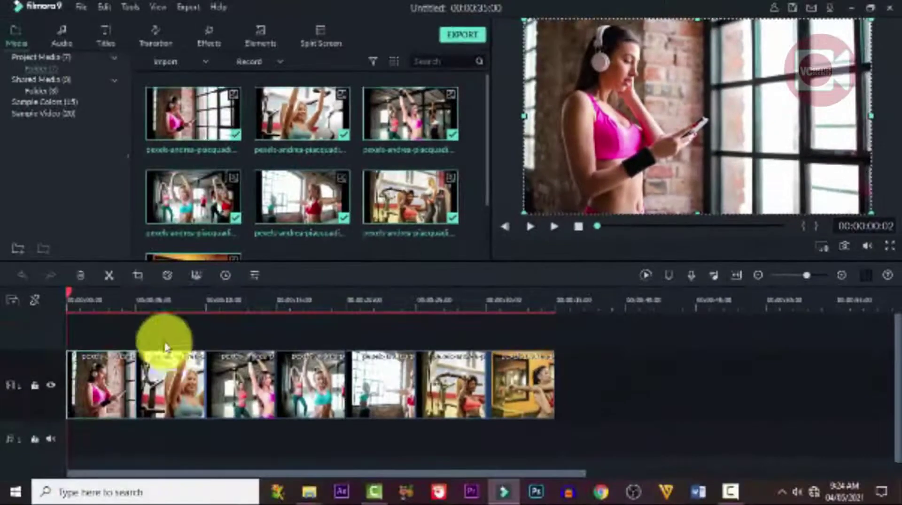
# Crop the second photo on the timeline to a 16:9 ratio, with the crop frame moved up near the image's upper edge
pyautogui.rightClick(0, 491)
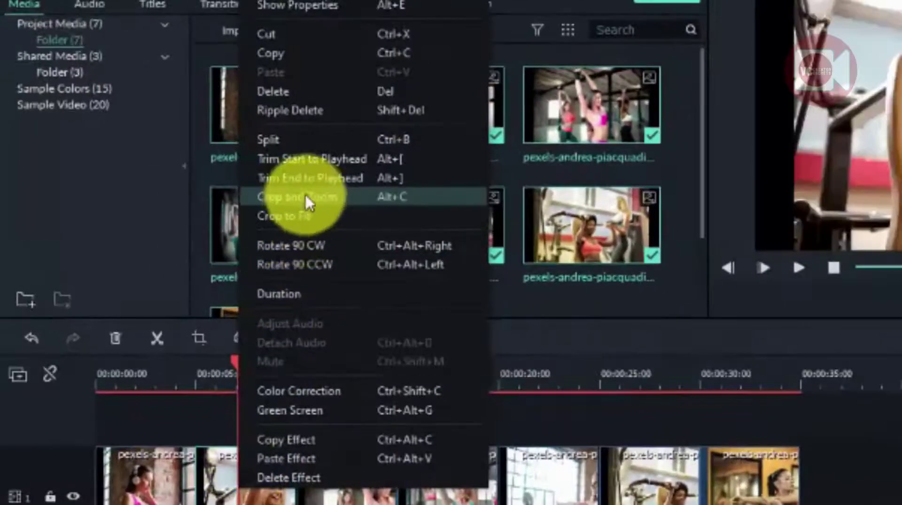
pyautogui.click(310, 193)
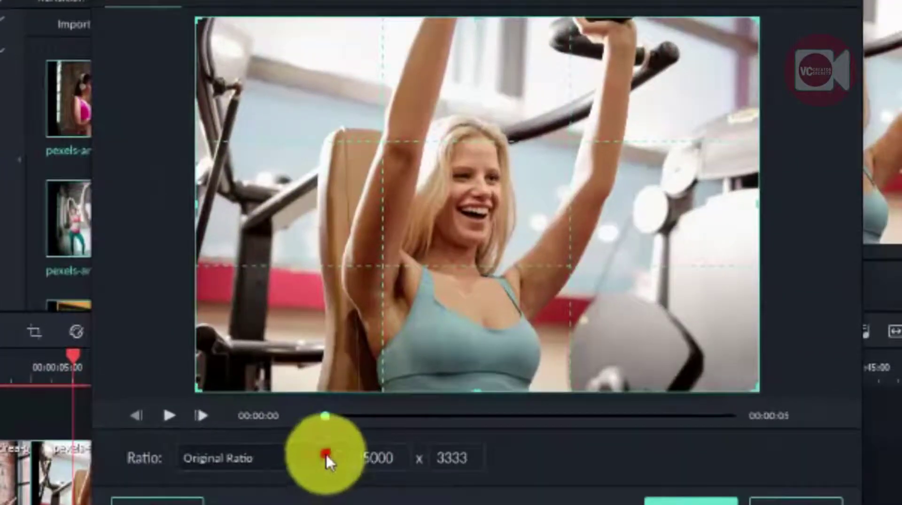
pyautogui.click(393, 459)
pyautogui.click(190, 501)
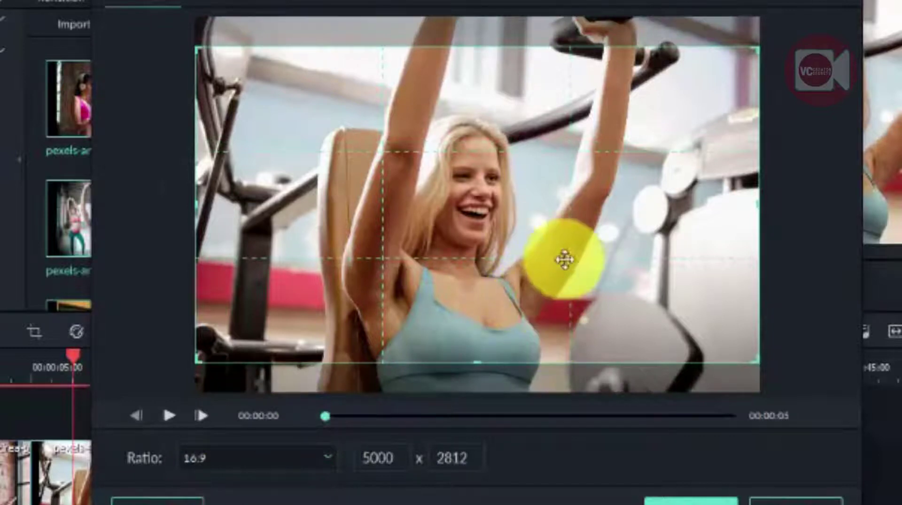
pyautogui.moveTo(566, 258); pyautogui.dragTo(578, 233)
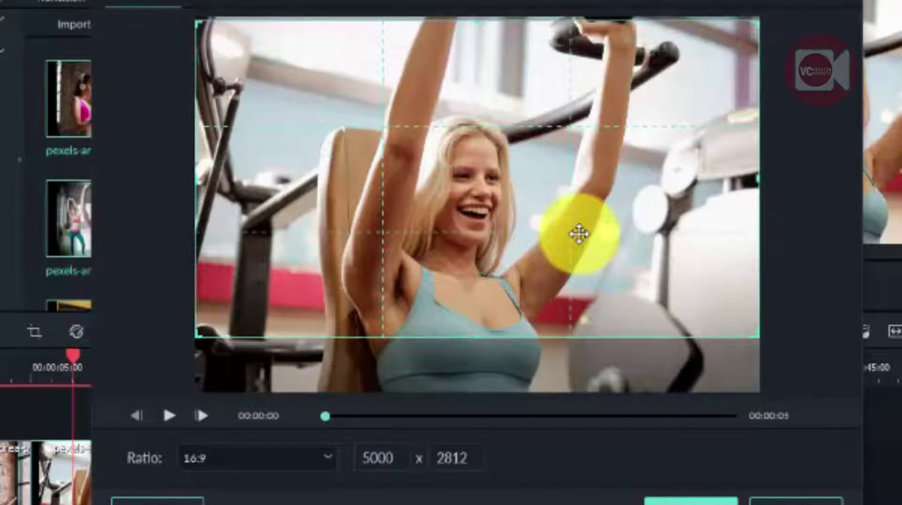
pyautogui.click(686, 501)
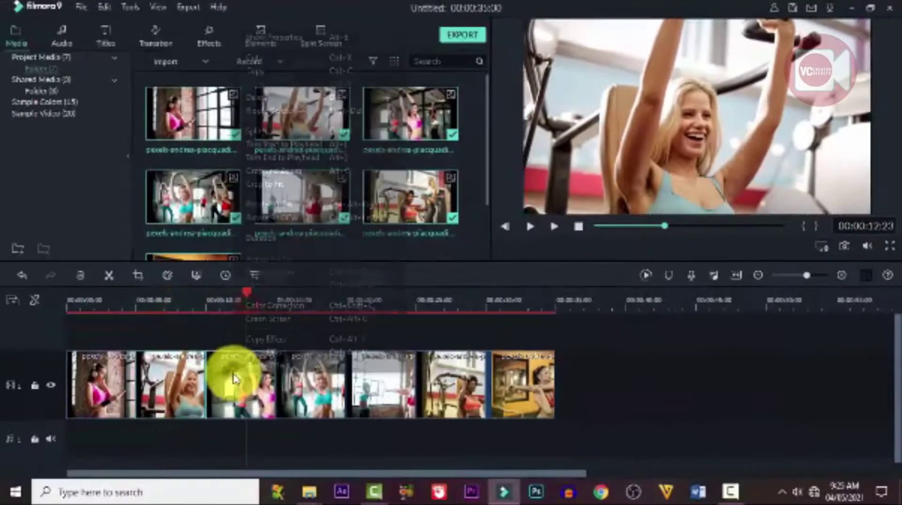
# Crop the third photo on the timeline to a 16:9 ratio, shifting the crop frame slightly upward
pyautogui.rightClick(59, 443)
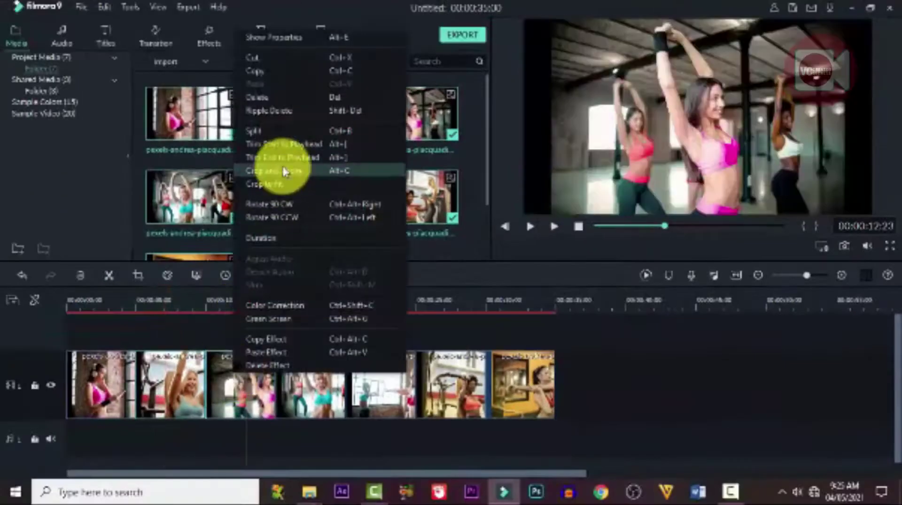
pyautogui.click(120, 197)
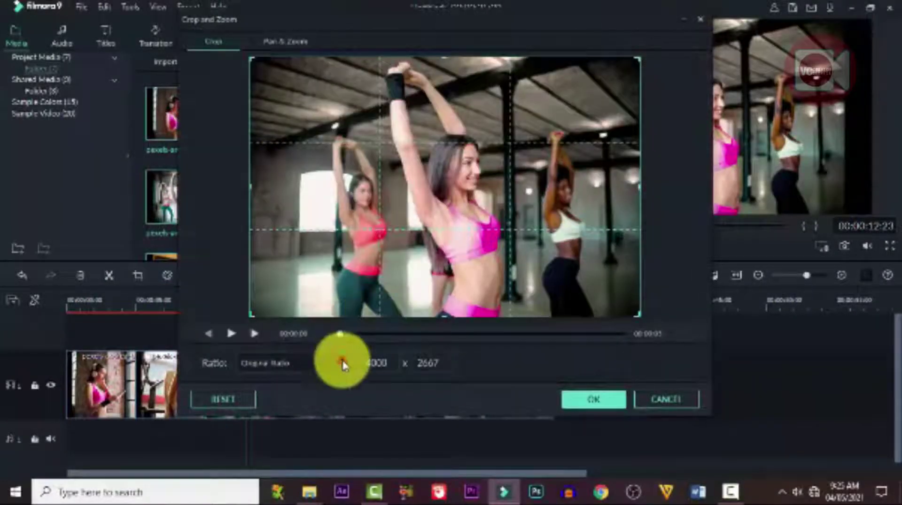
pyautogui.click(341, 362)
pyautogui.click(281, 393)
pyautogui.moveTo(573, 262)
pyautogui.mouseDown()
pyautogui.moveTo(578, 191)
pyautogui.moveTo(578, 253)
pyautogui.mouseUp()
pyautogui.click(596, 398)
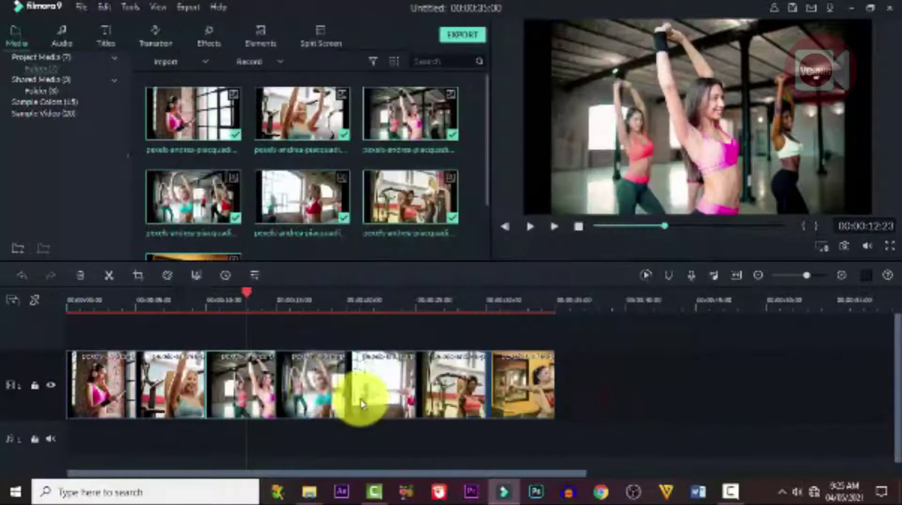
# Crop the fourth photo on the timeline to a 16:9 ratio, shifting the crop frame upward to keep the raised arms
pyautogui.rightClick(312, 386)
pyautogui.click(346, 181)
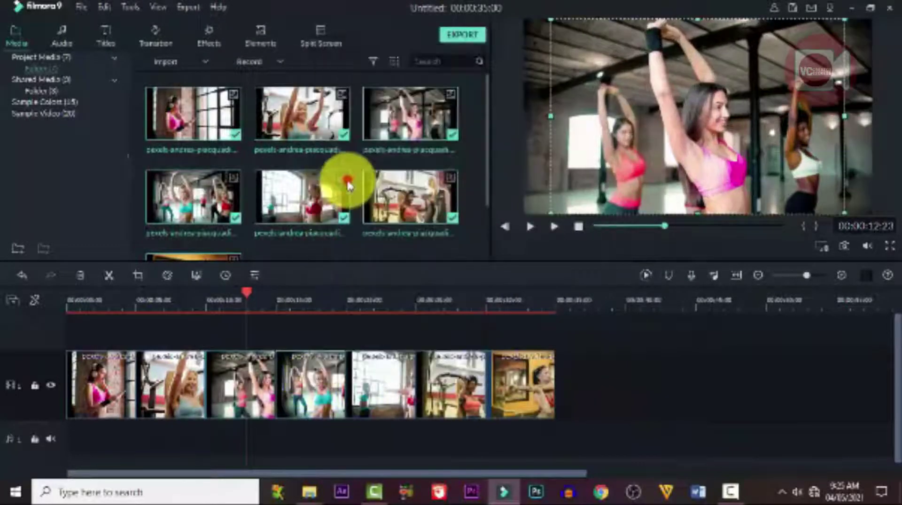
pyautogui.click(341, 364)
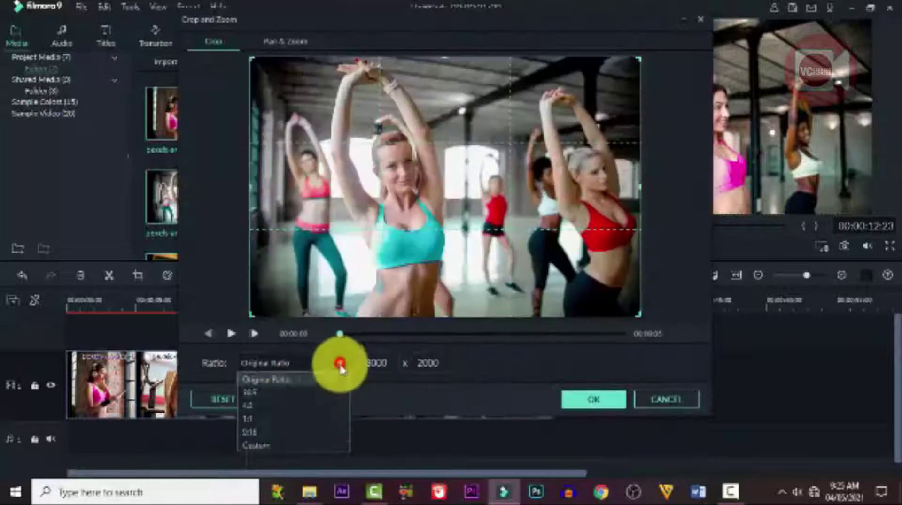
pyautogui.click(268, 394)
pyautogui.moveTo(481, 269); pyautogui.dragTo(477, 247)
pyautogui.click(597, 400)
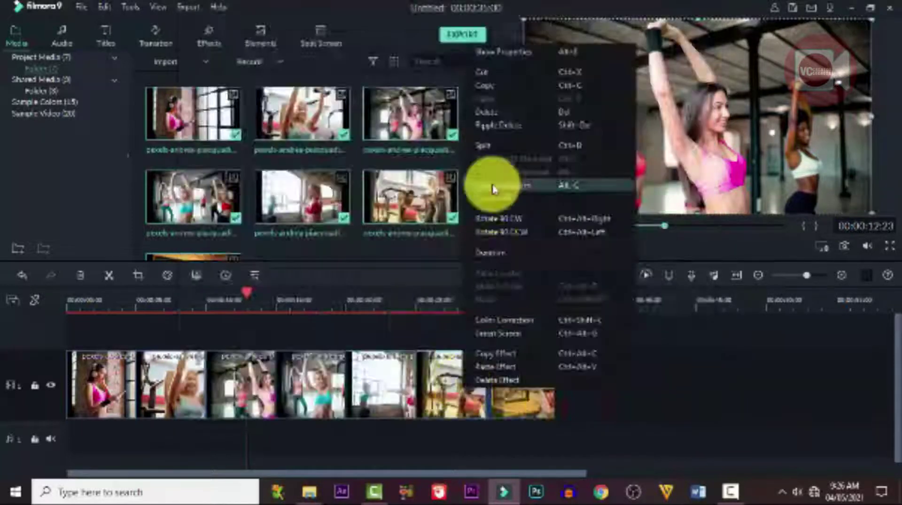
# Crop the remaining photos on the timeline to a 16:9 ratio
pyautogui.click(493, 186)
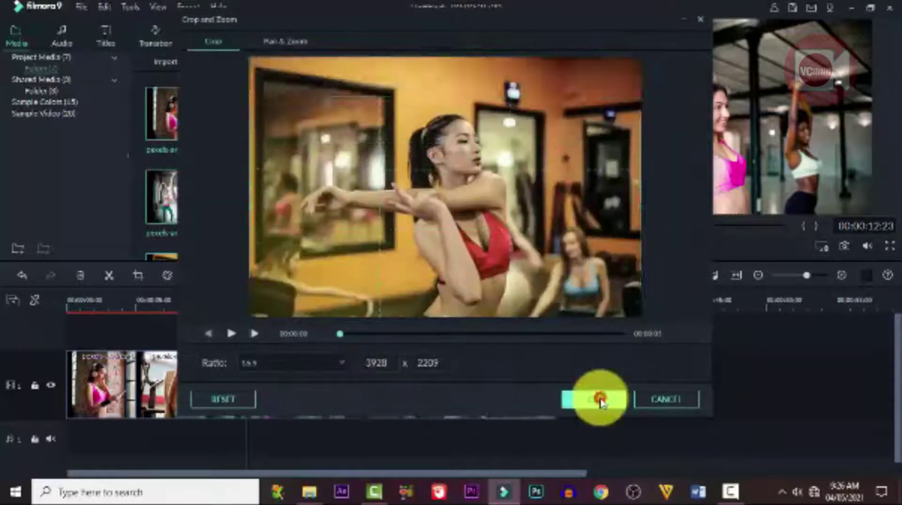
pyautogui.click(600, 399)
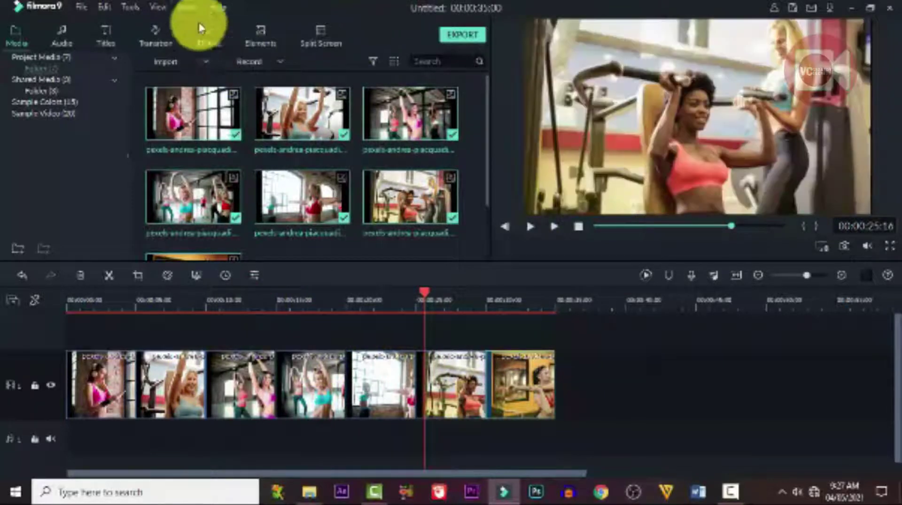
# Search all effects for "sq", add Square Blur on the track above the photos and stretch it across the whole slideshow
pyautogui.click(209, 44)
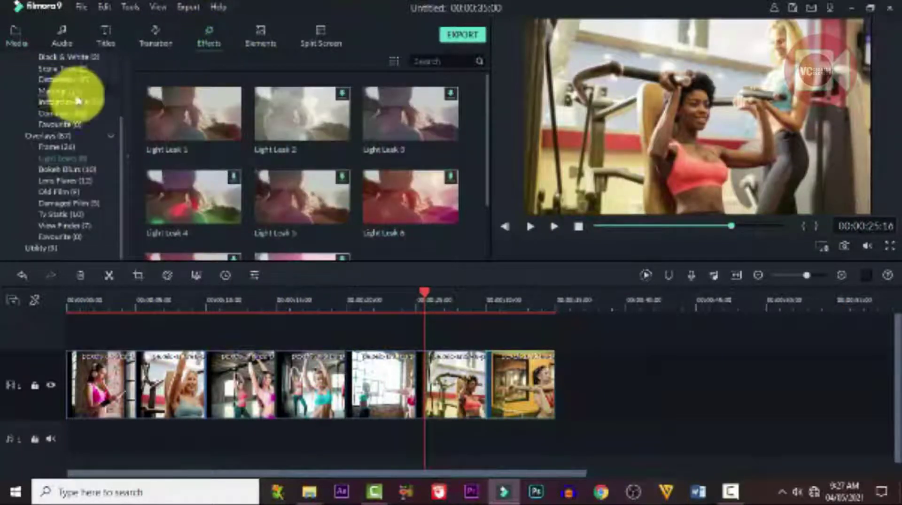
pyautogui.click(122, 80)
pyautogui.click(35, 59)
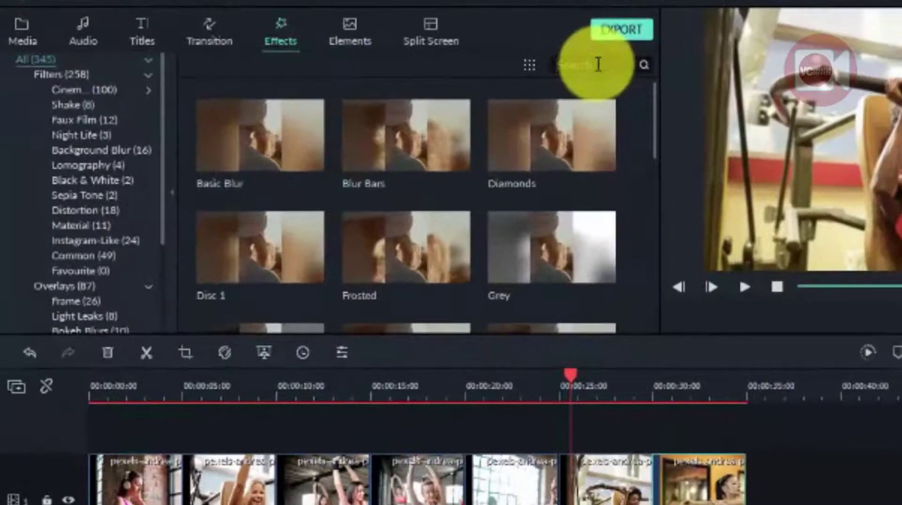
pyautogui.click(598, 64)
pyautogui.write('b')
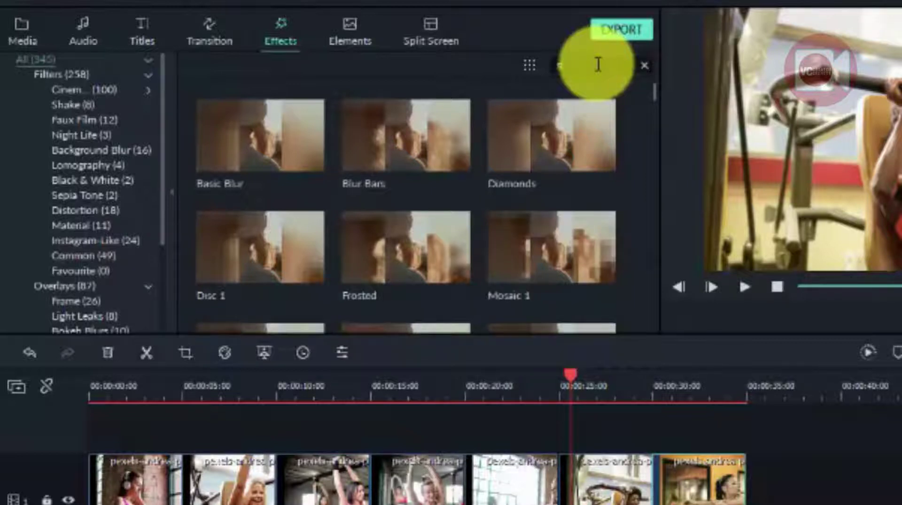
pyautogui.write('sq')
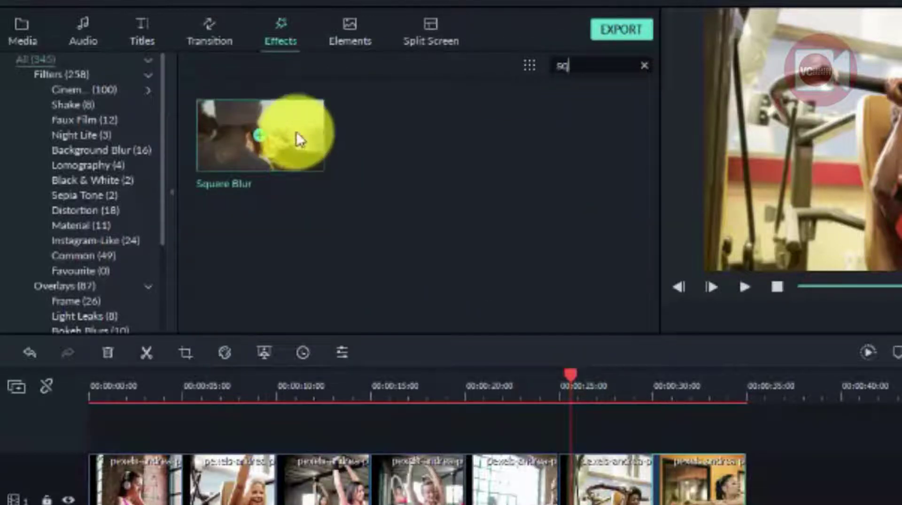
pyautogui.moveTo(297, 134); pyautogui.dragTo(155, 451)
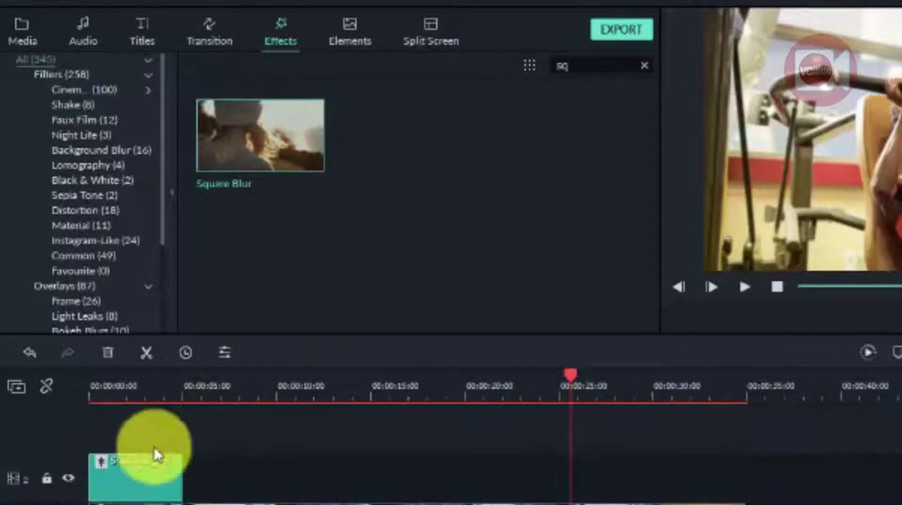
pyautogui.moveTo(180, 479); pyautogui.dragTo(742, 475)
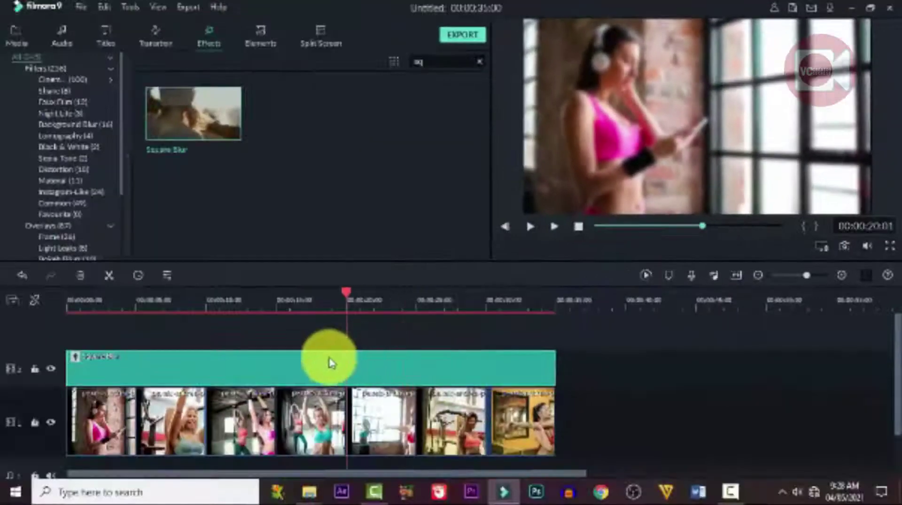
pyautogui.moveTo(329, 362); pyautogui.dragTo(296, 371)
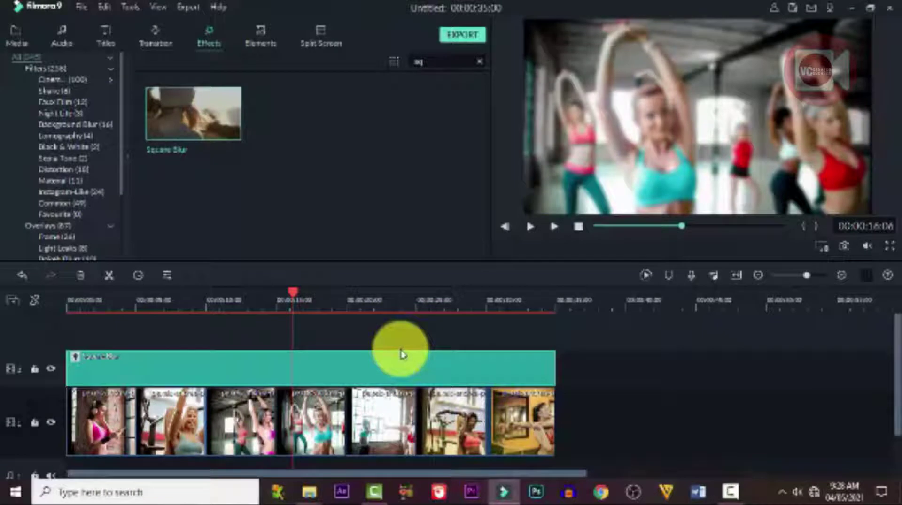
# Add all seven photos again from the start of a new track above the Square Blur effect and scrub through the result
pyautogui.click(16, 41)
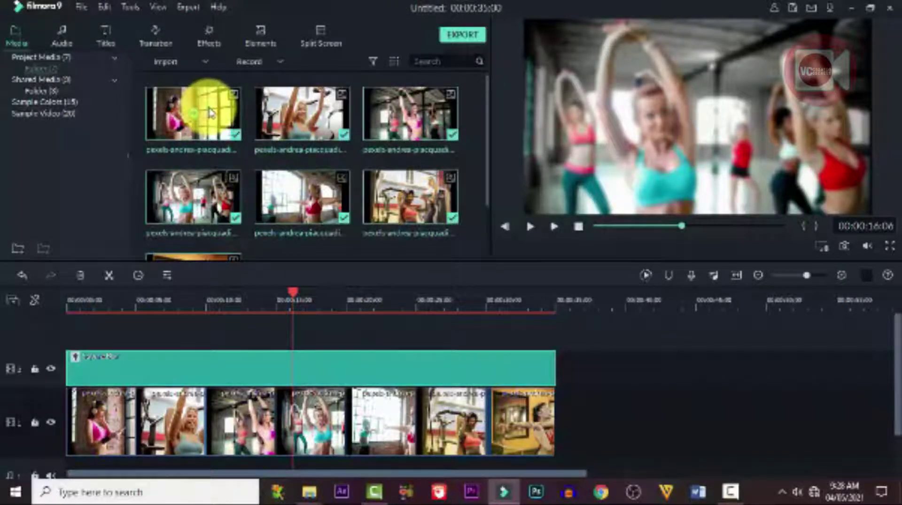
pyautogui.moveTo(218, 121); pyautogui.dragTo(65, 343)
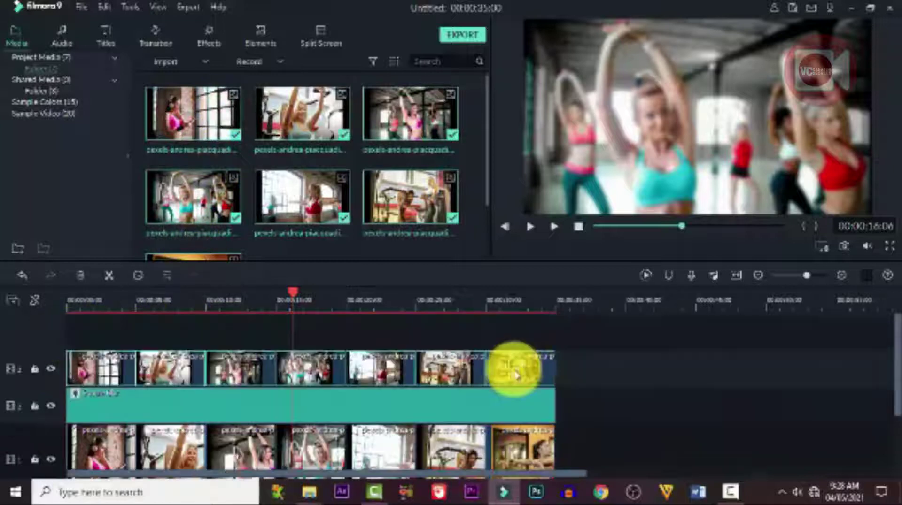
pyautogui.moveTo(292, 295); pyautogui.dragTo(445, 343)
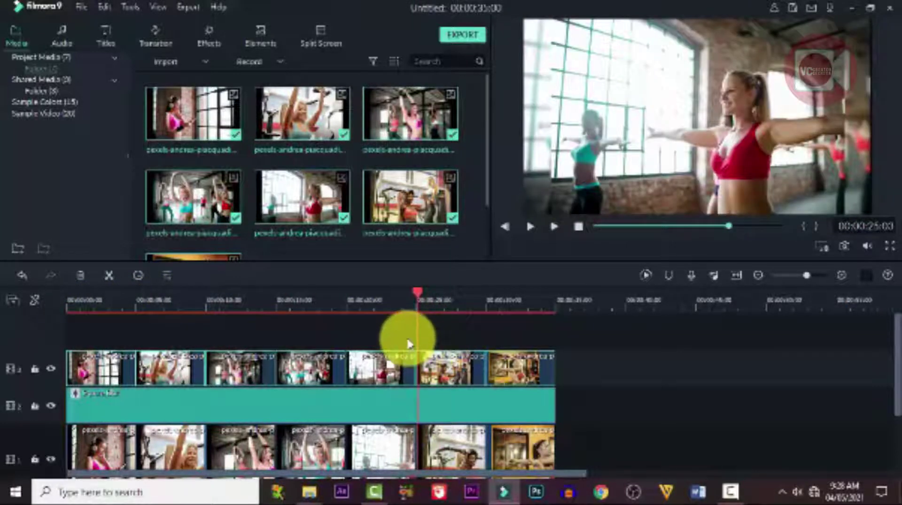
# Apply the Border effect from the Utility effects category to the first photo on the top photo track
pyautogui.scroll(-3, 407, 345)
pyautogui.click(110, 370)
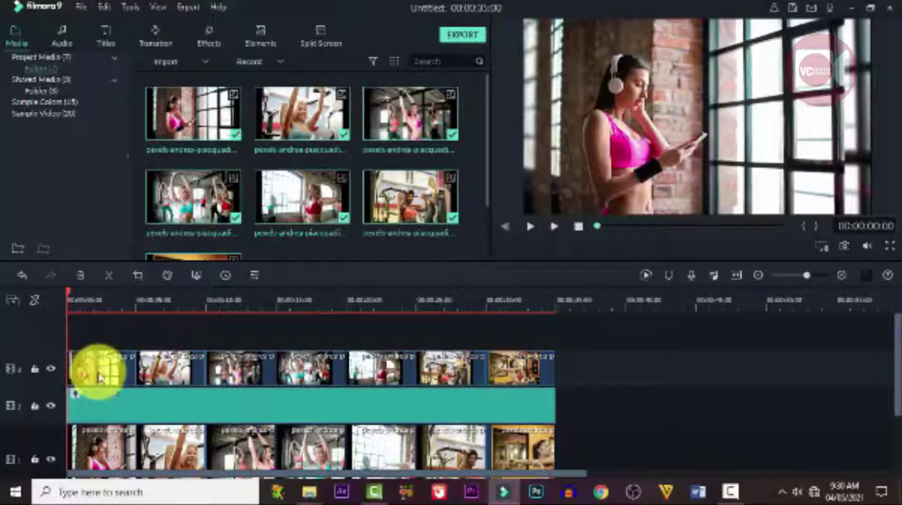
pyautogui.click(209, 46)
pyautogui.scroll(-5, 111, 216)
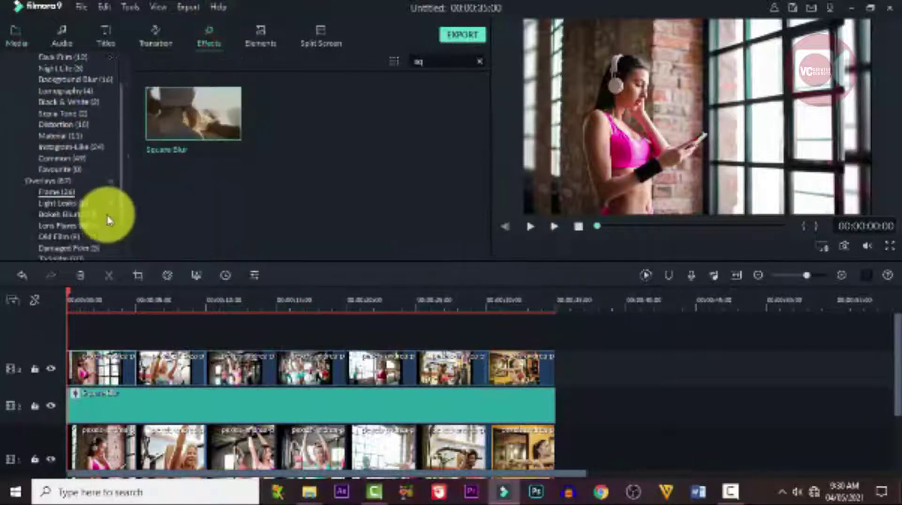
pyautogui.click(34, 249)
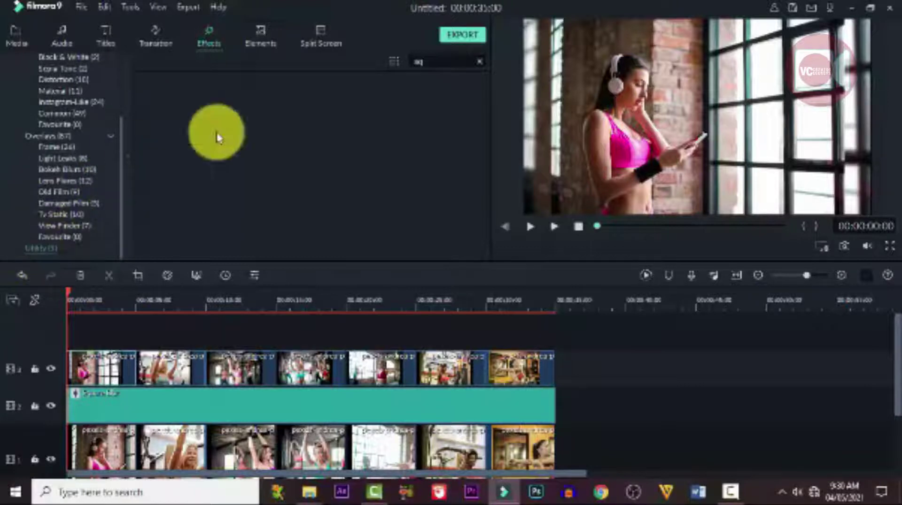
pyautogui.moveTo(342, 111); pyautogui.dragTo(92, 365)
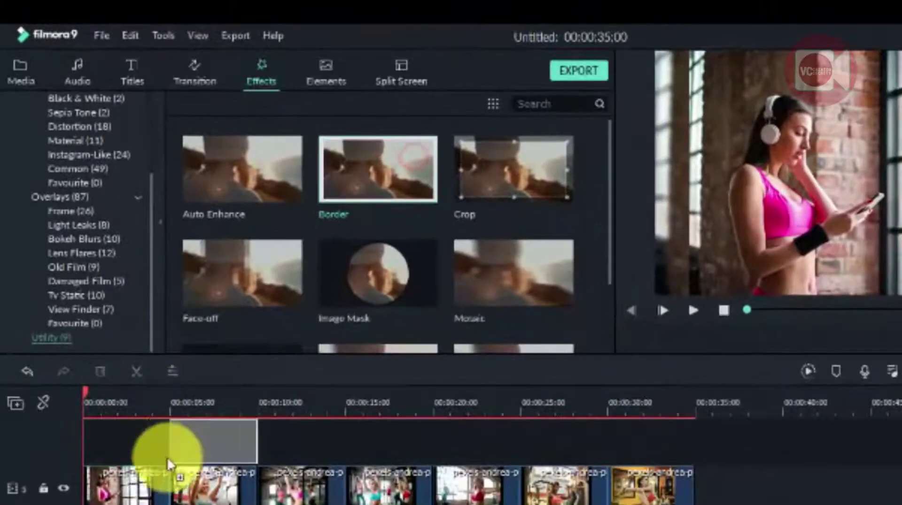
# Open the first top-track photo's image properties and set the border size to 5
pyautogui.moveTo(115, 482); pyautogui.dragTo(120, 481)
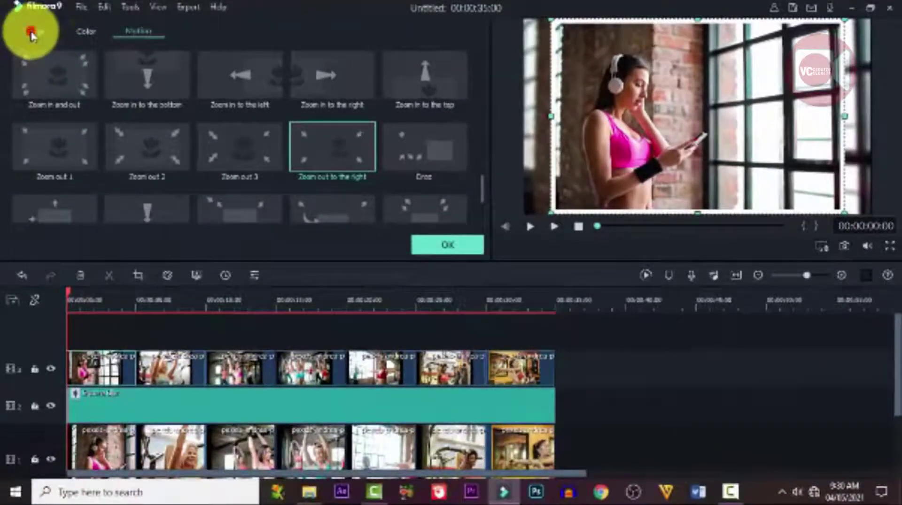
pyautogui.click(31, 34)
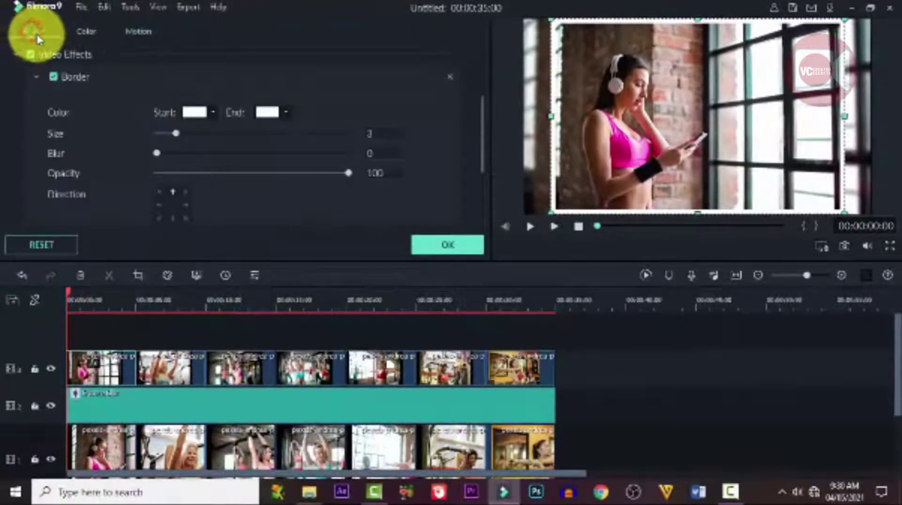
pyautogui.scroll(-3, 96, 164)
pyautogui.scroll(3, 96, 169)
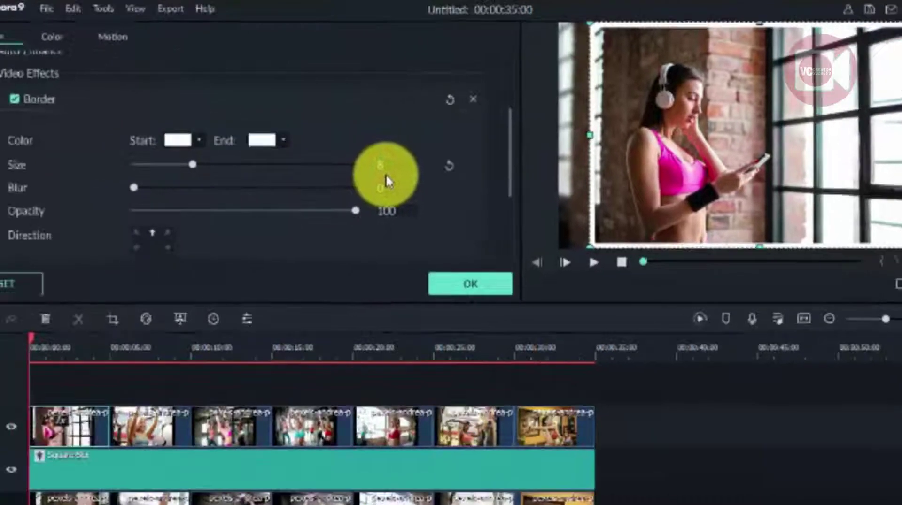
pyautogui.scroll(2, 291, 183)
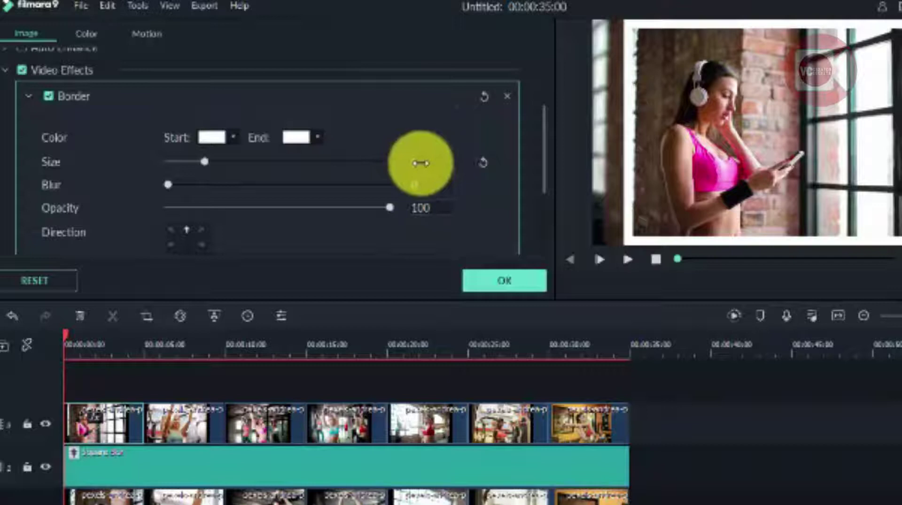
# Give the border a green start colour and a pinkish-purple end colour, with blur 11 and opacity 86, and apply the settings
pyautogui.click(213, 137)
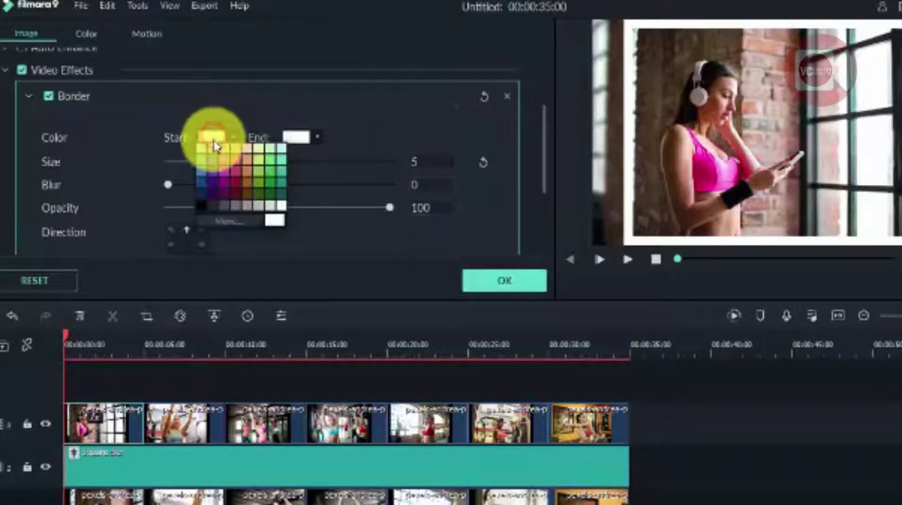
pyautogui.click(267, 181)
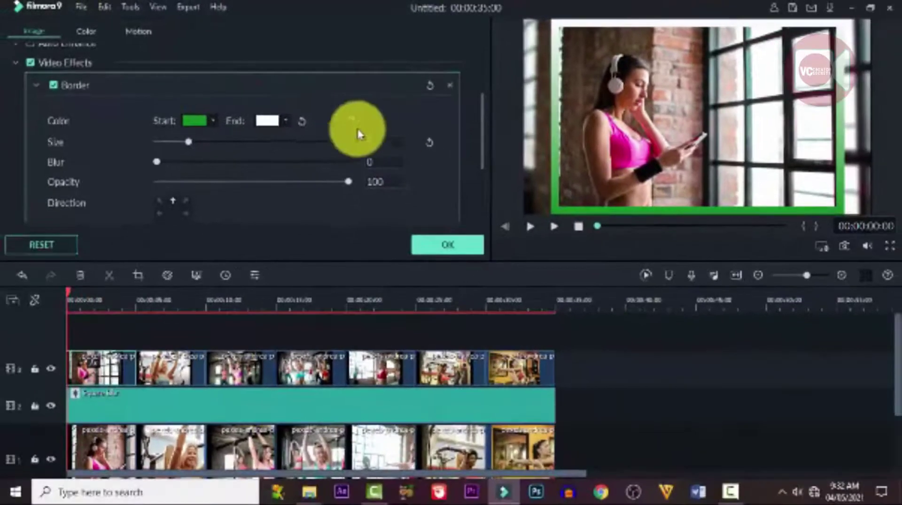
pyautogui.click(271, 121)
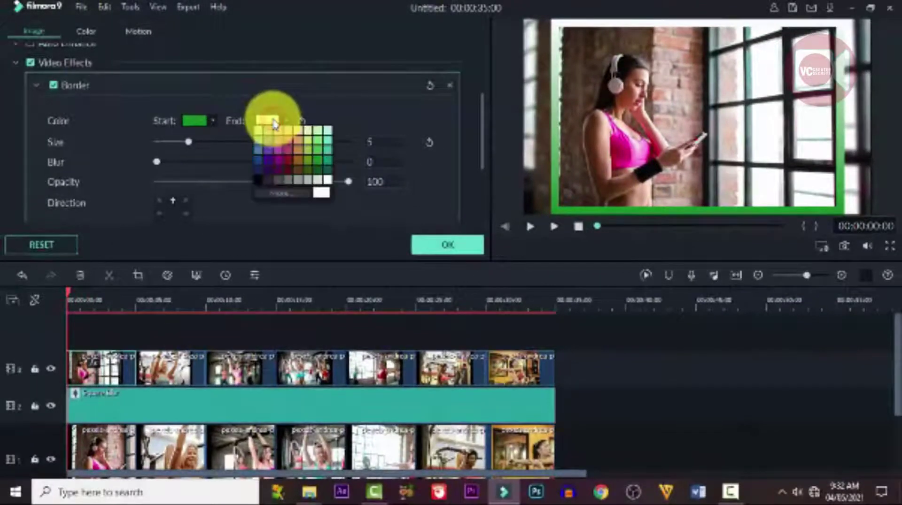
pyautogui.click(279, 144)
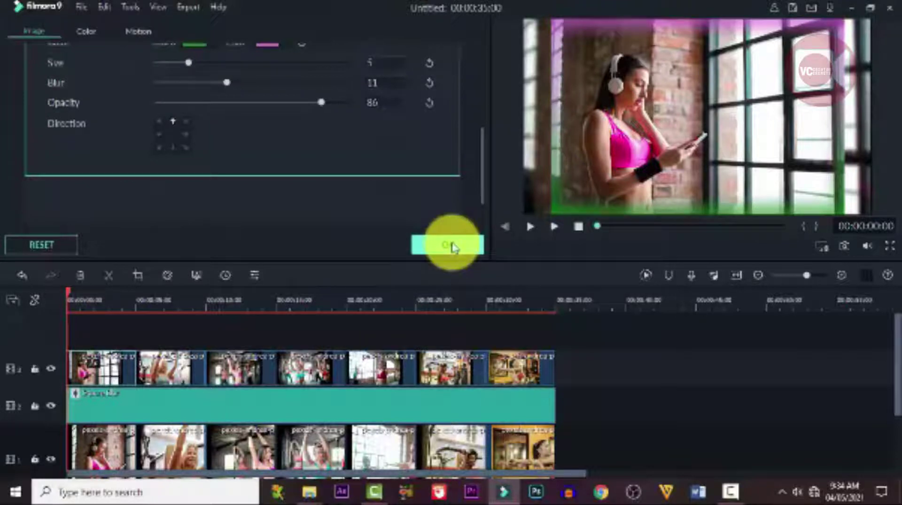
pyautogui.click(448, 246)
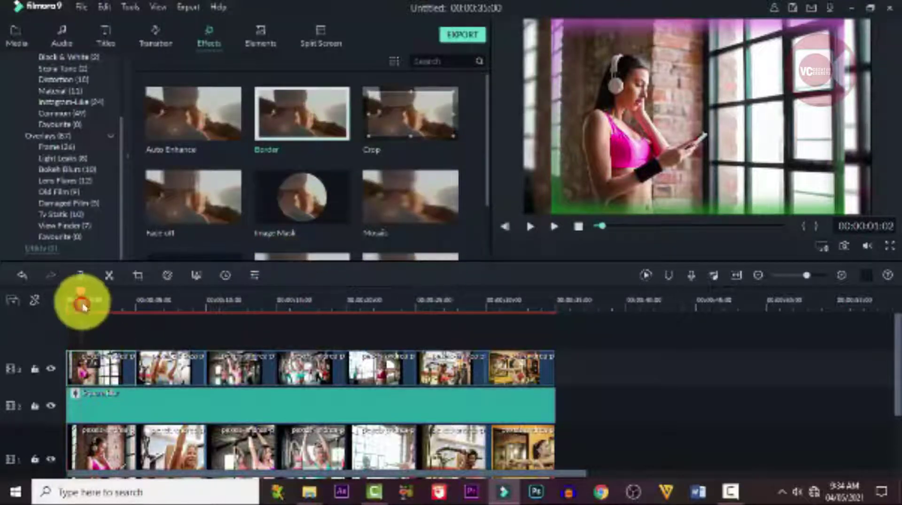
# Copy the first top-track photo's border effect and paste it onto the second photo on that track
pyautogui.moveTo(78, 295); pyautogui.dragTo(147, 299)
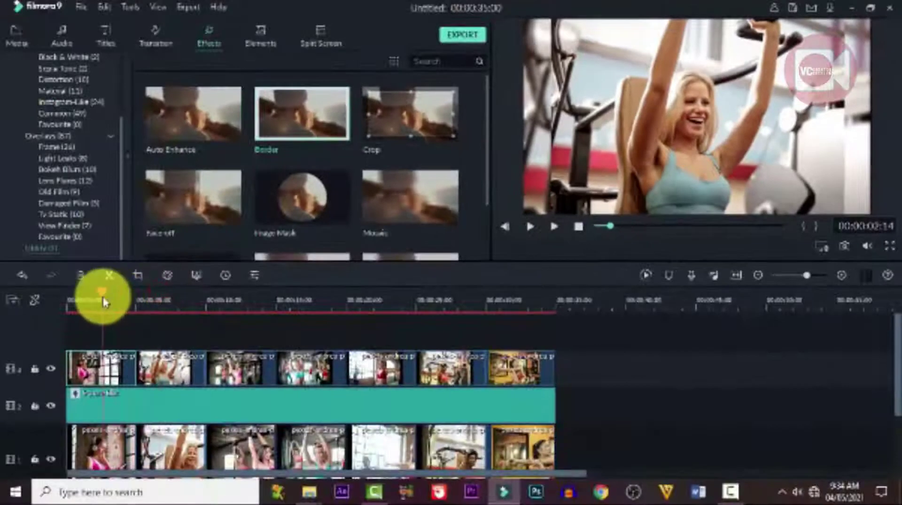
pyautogui.click(118, 359)
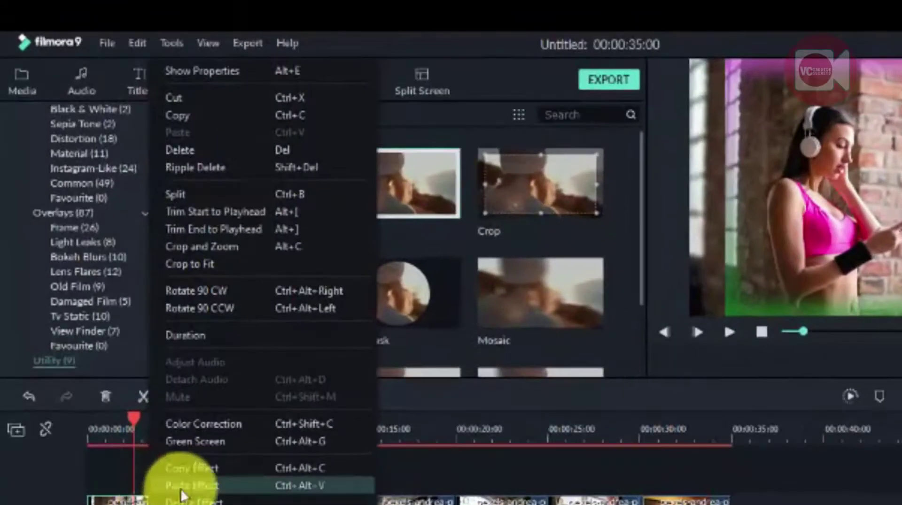
pyautogui.click(196, 464)
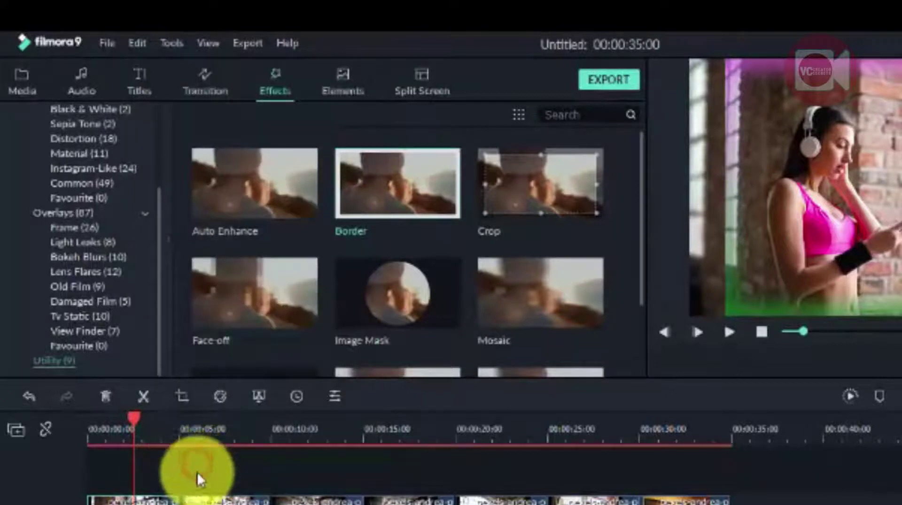
pyautogui.click(204, 452)
pyautogui.rightClick(218, 501)
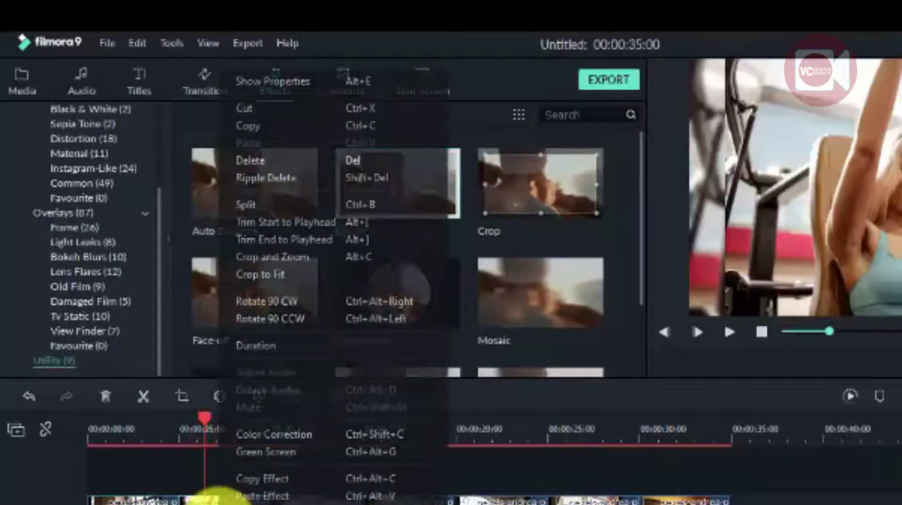
pyautogui.click(266, 497)
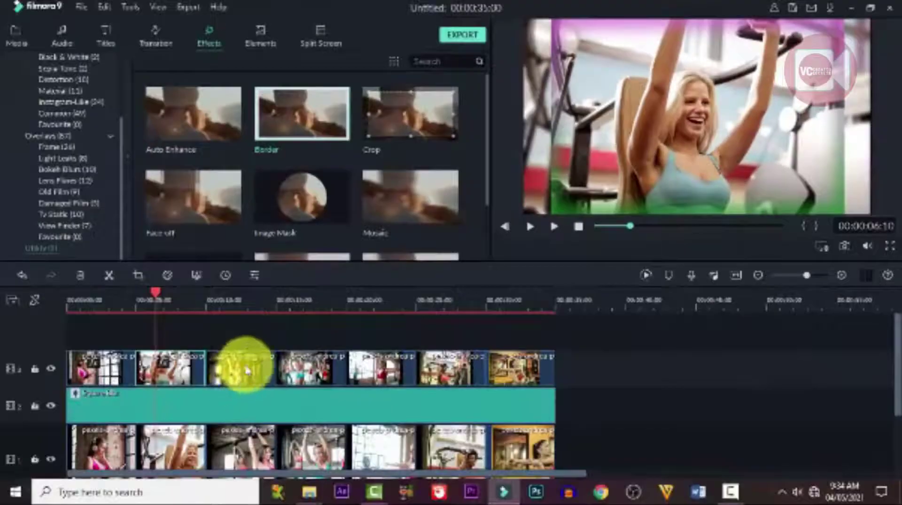
# Paste the copied border effect onto the remaining five top-track photos and render the timeline preview
pyautogui.rightClick(240, 375)
pyautogui.click(352, 487)
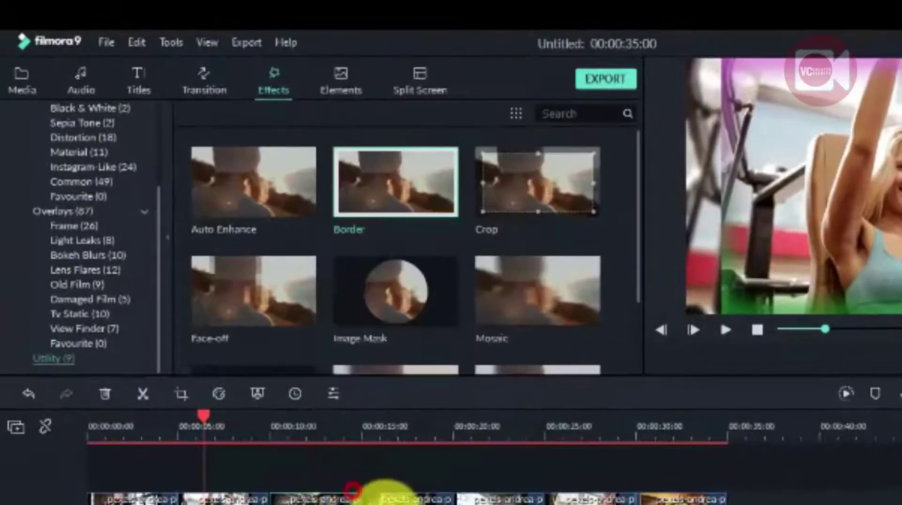
pyautogui.rightClick(400, 498)
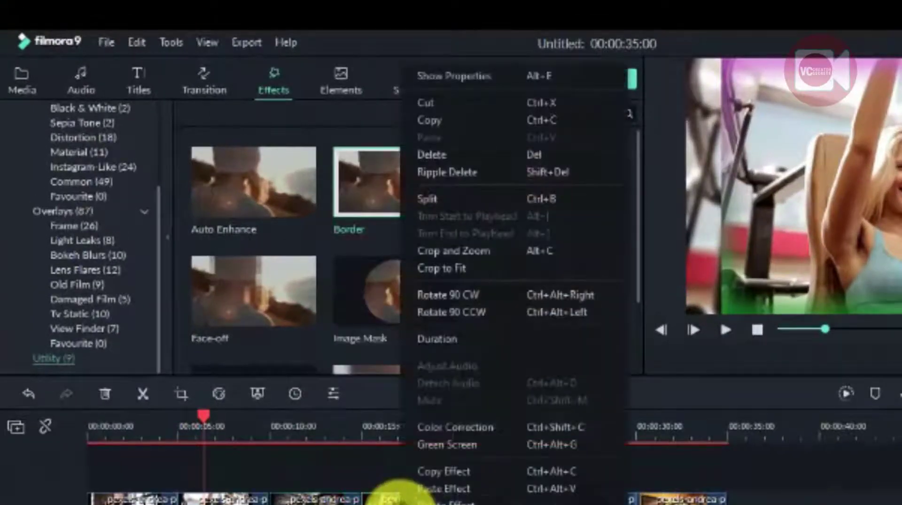
pyautogui.click(426, 485)
pyautogui.rightClick(509, 496)
pyautogui.click(540, 484)
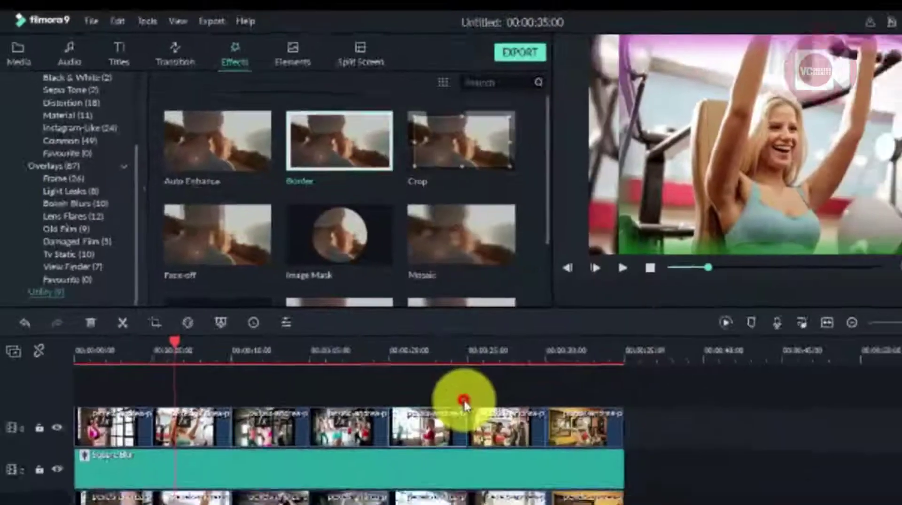
pyautogui.rightClick(444, 376)
pyautogui.click(454, 348)
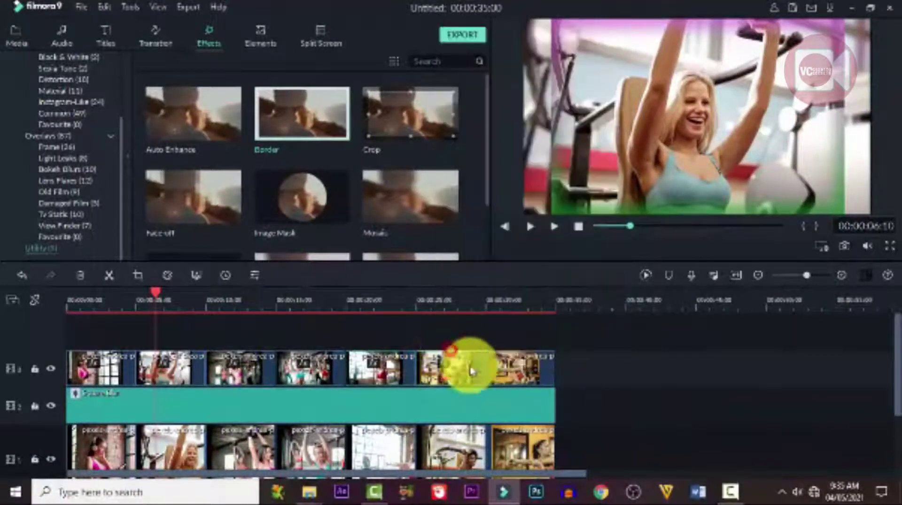
pyautogui.rightClick(511, 373)
pyautogui.click(520, 348)
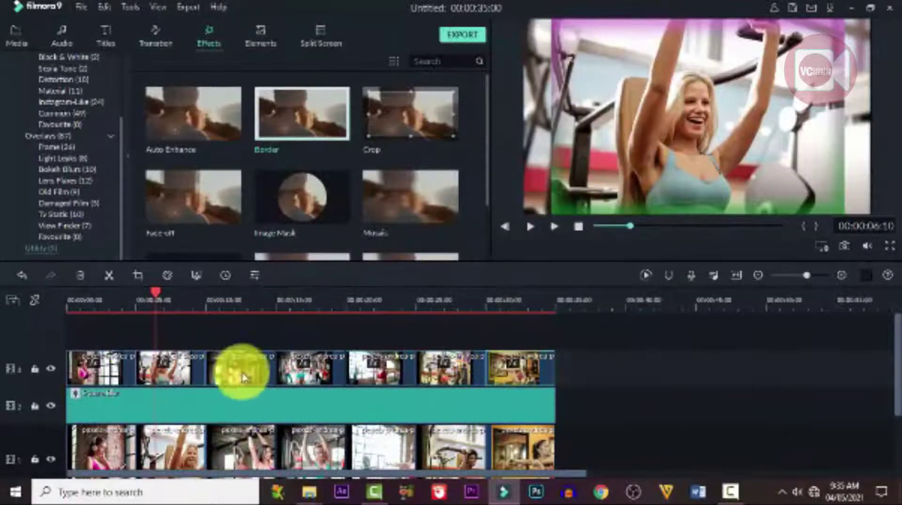
pyautogui.click(645, 276)
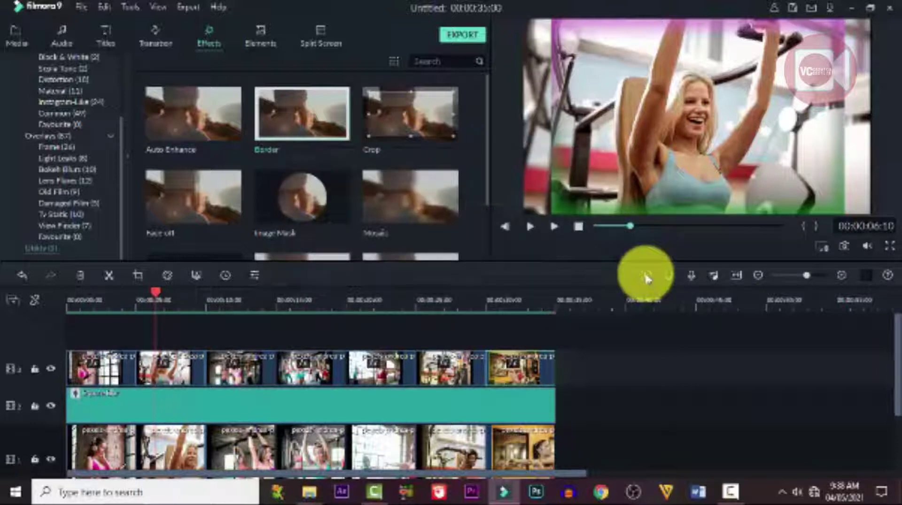
pyautogui.moveTo(154, 296); pyautogui.dragTo(26, 312)
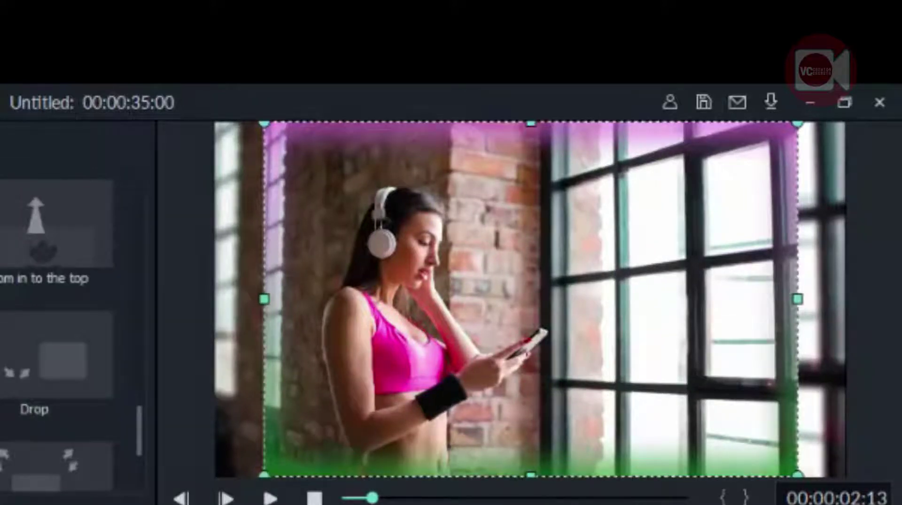
# Apply the Move to right motion to the first photo on the top track and play it back from the start
pyautogui.scroll(-3, 57, 329)
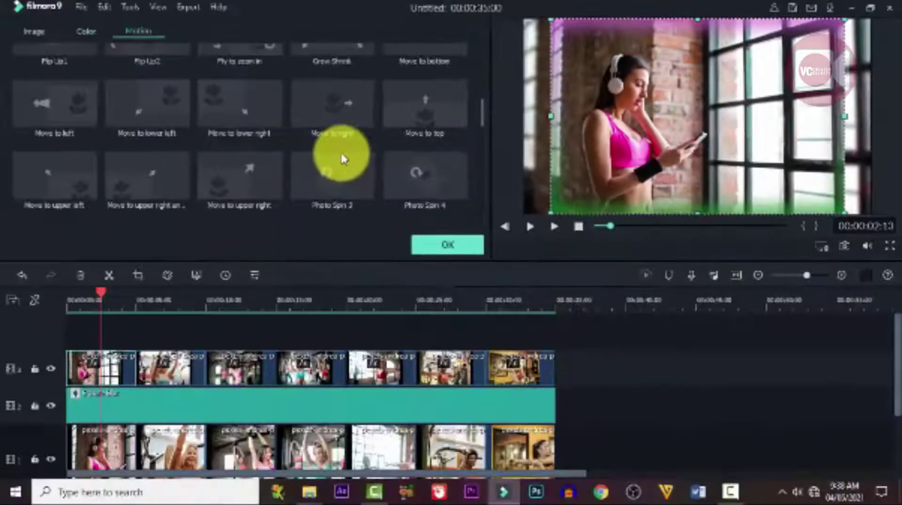
pyautogui.scroll(2, 342, 157)
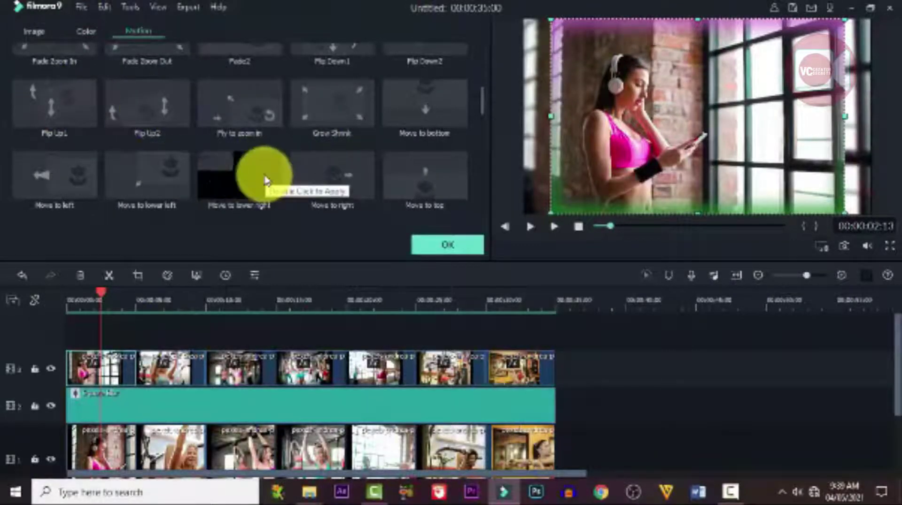
pyautogui.click(318, 171)
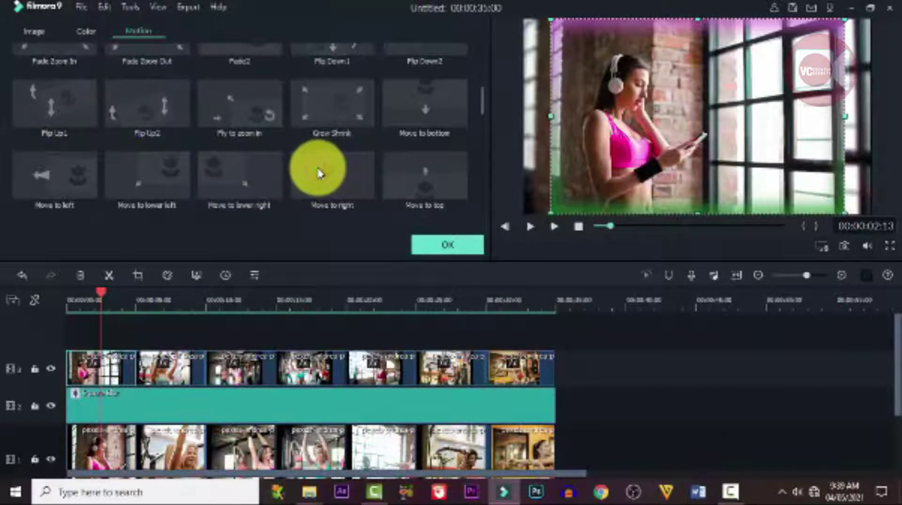
pyautogui.click(70, 298)
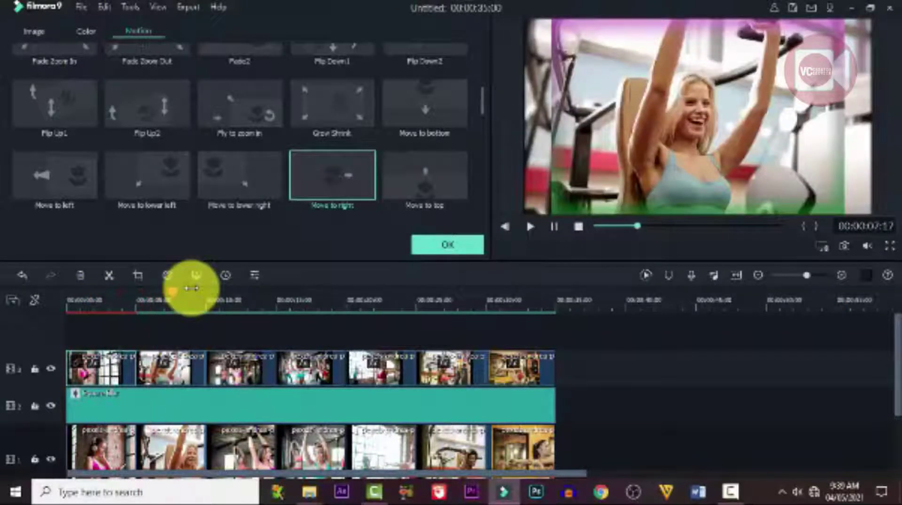
pyautogui.press('space')
# Apply the Spin 1 motion to the second photo on the top track and play that section back
pyautogui.scroll(-2, 266, 178)
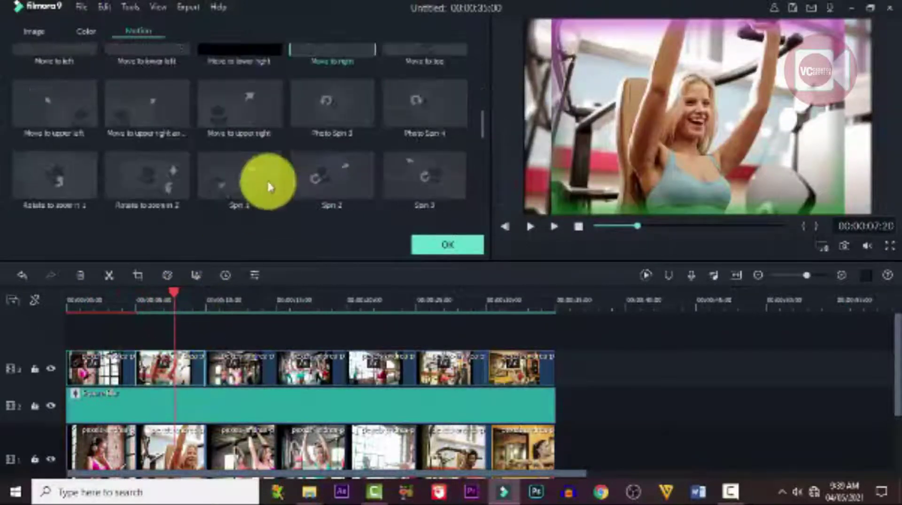
pyautogui.click(263, 180)
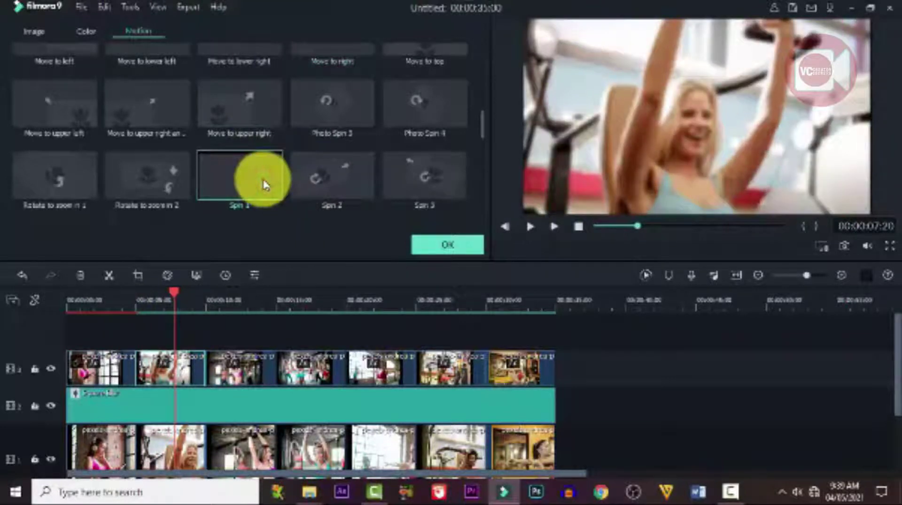
pyautogui.moveTo(175, 293); pyautogui.dragTo(155, 295)
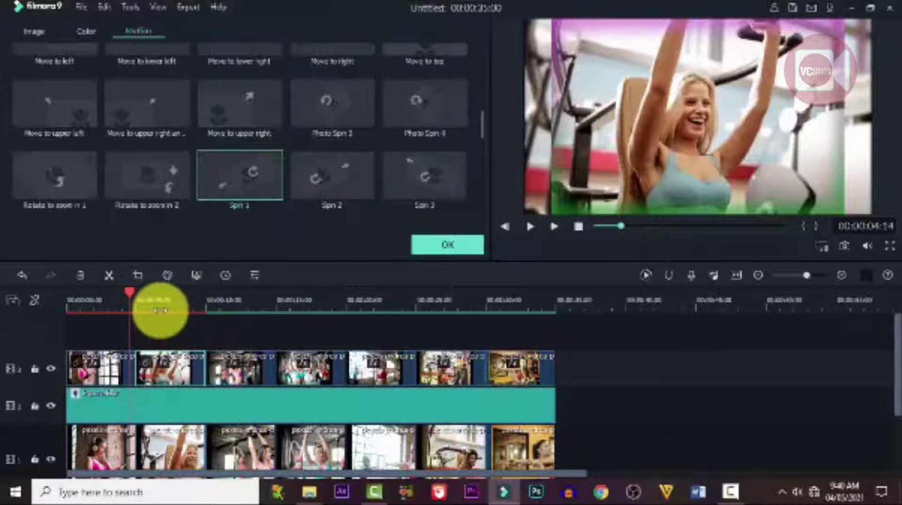
pyautogui.press('space')
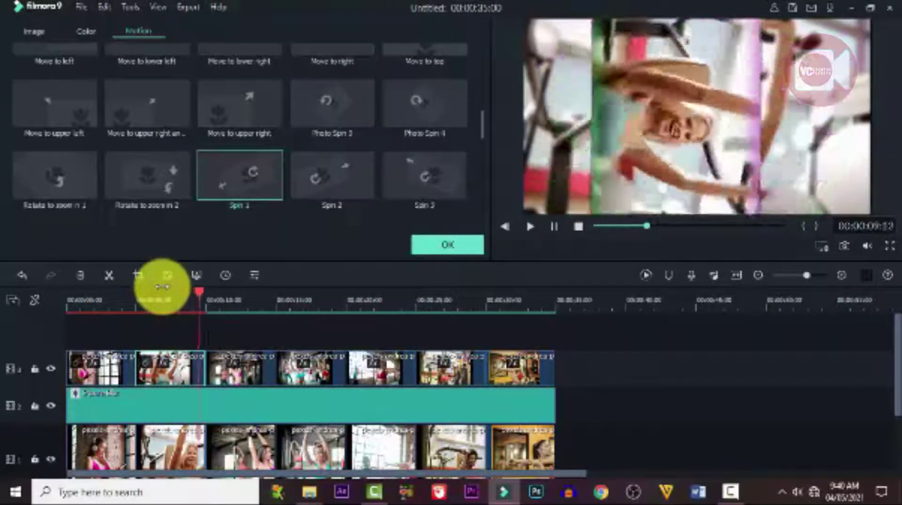
pyautogui.press('space')
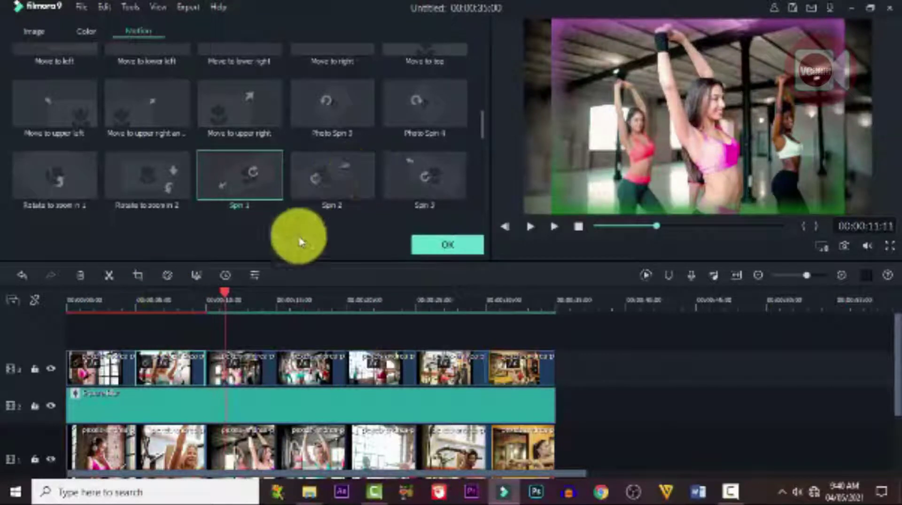
# Apply the Zoom in 2 motion to the third top-track photo and the Zoom out 1 motion to the fourth
pyautogui.scroll(-3, 440, 171)
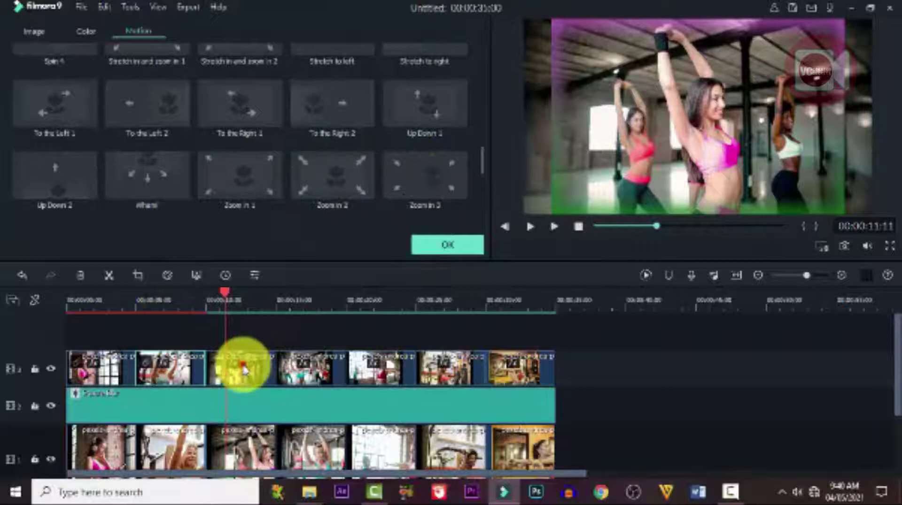
pyautogui.click(327, 182)
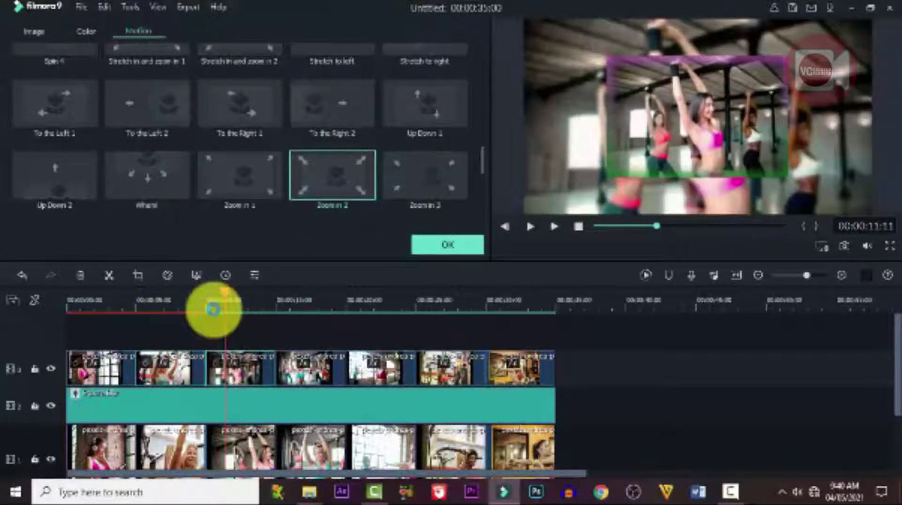
pyautogui.moveTo(225, 295); pyautogui.dragTo(299, 301)
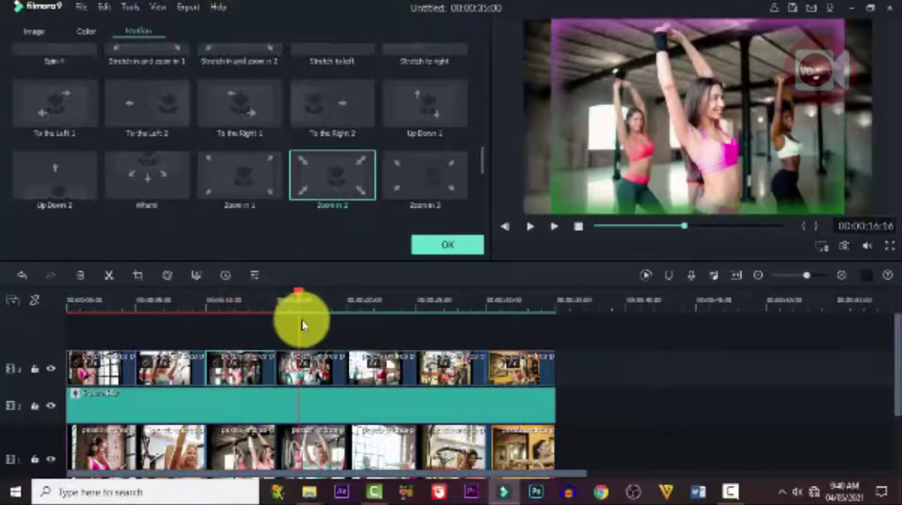
pyautogui.click(309, 371)
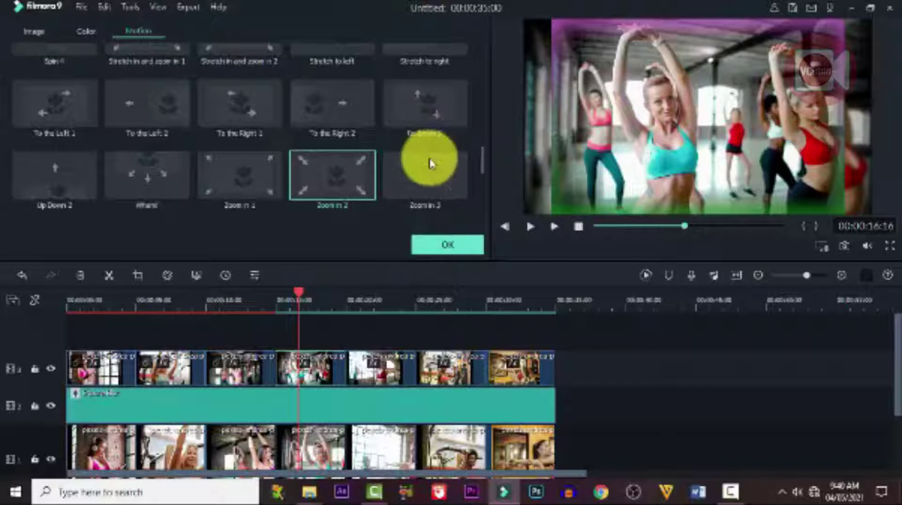
pyautogui.scroll(-5, 423, 161)
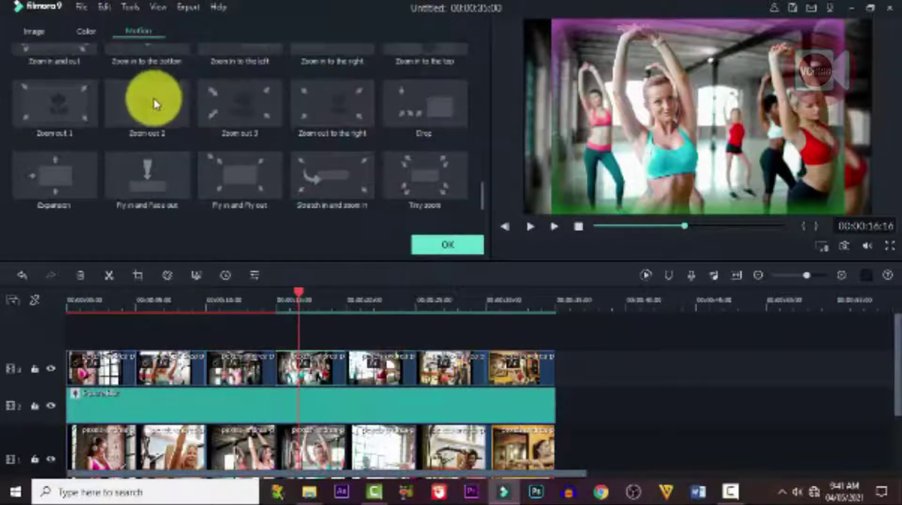
pyautogui.doubleClick(64, 109)
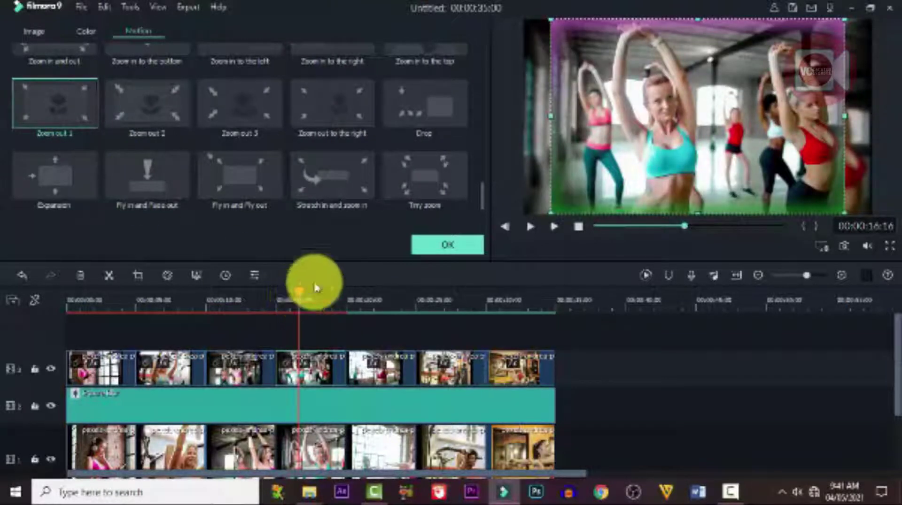
# Apply the To the Left 2 motion to the fifth photo on the top track
pyautogui.click(389, 303)
pyautogui.click(377, 371)
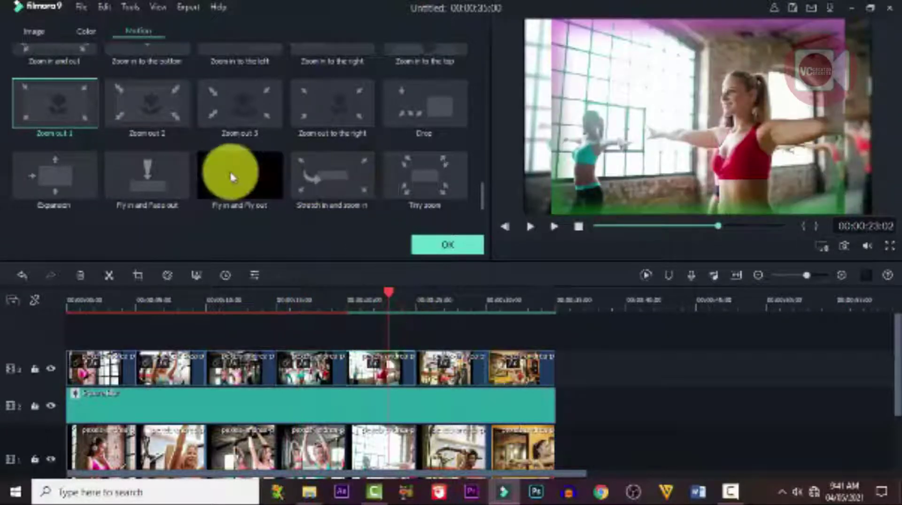
pyautogui.scroll(-1, 324, 175)
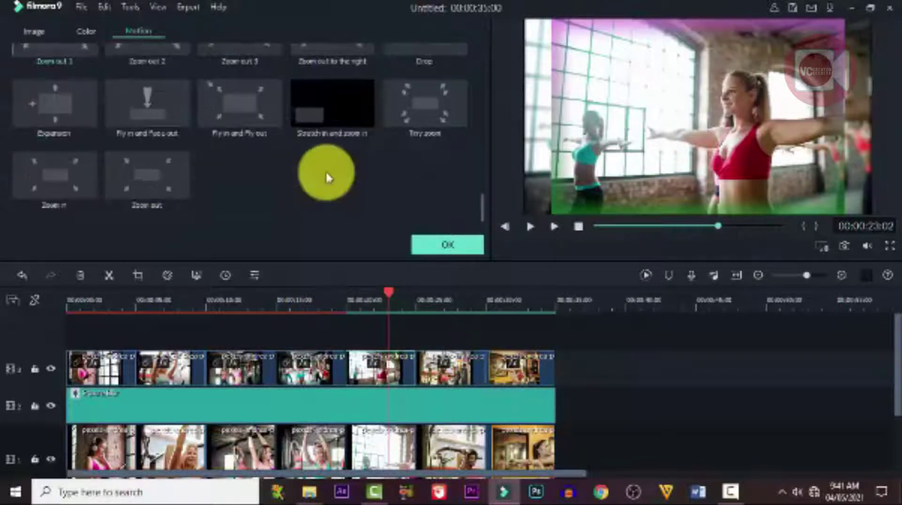
pyautogui.scroll(1, 326, 174)
pyautogui.scroll(1, 327, 176)
pyautogui.scroll(2, 328, 176)
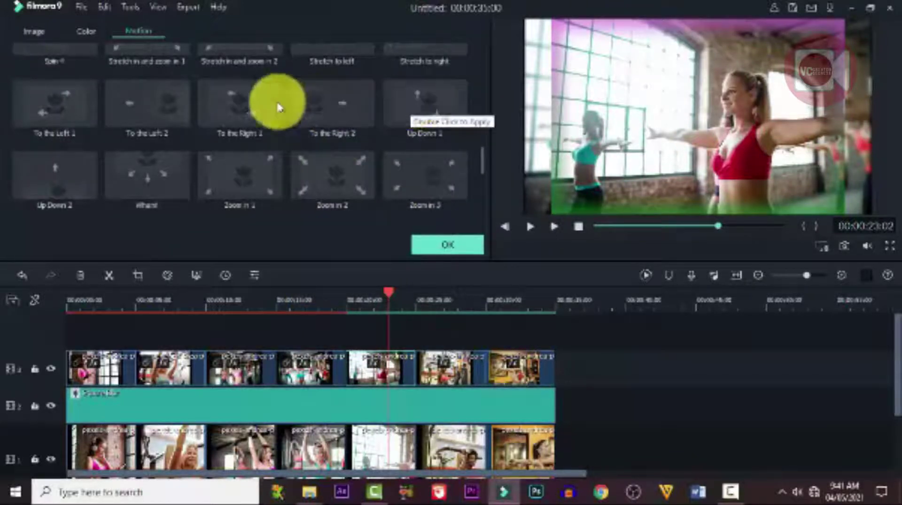
pyautogui.click(149, 112)
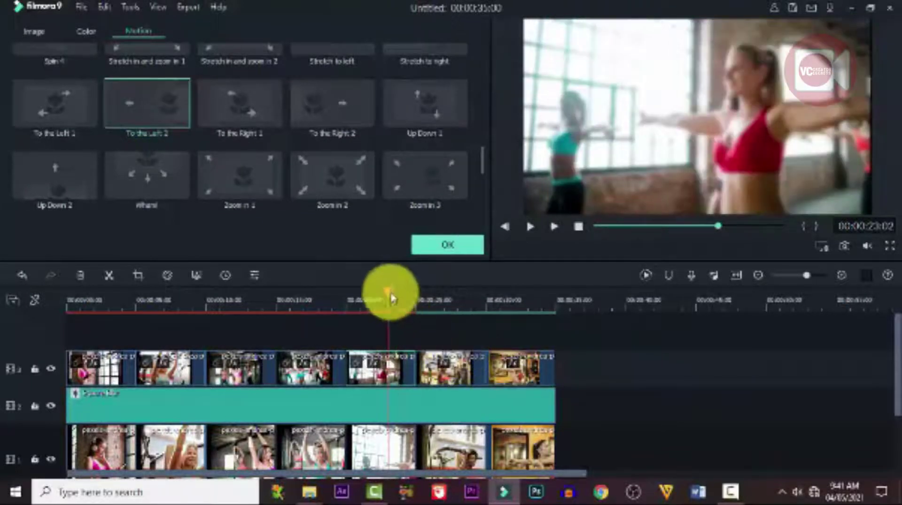
# Apply the Spin 3 motion to the sixth top-track photo and Stretch in and zoom in 1 to the seventh
pyautogui.moveTo(391, 296); pyautogui.dragTo(449, 297)
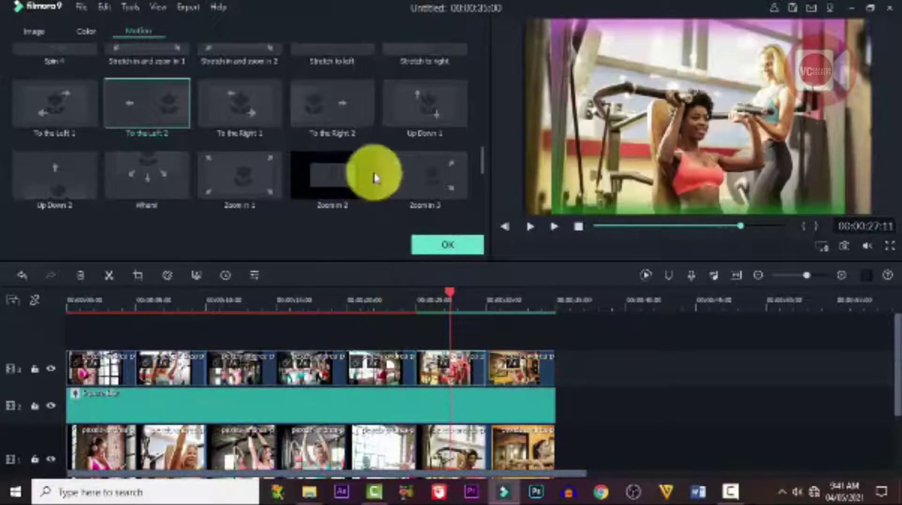
pyautogui.scroll(-5, 366, 165)
pyautogui.scroll(-5, 366, 162)
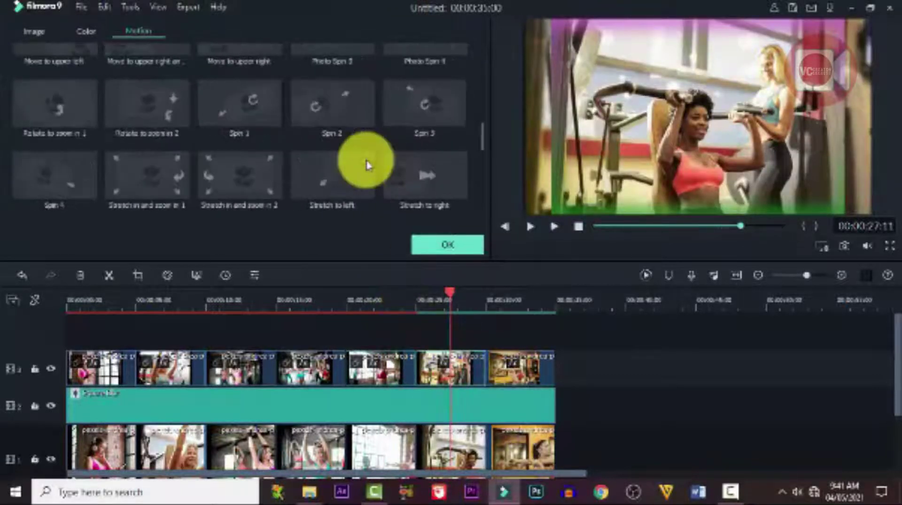
pyautogui.doubleClick(415, 110)
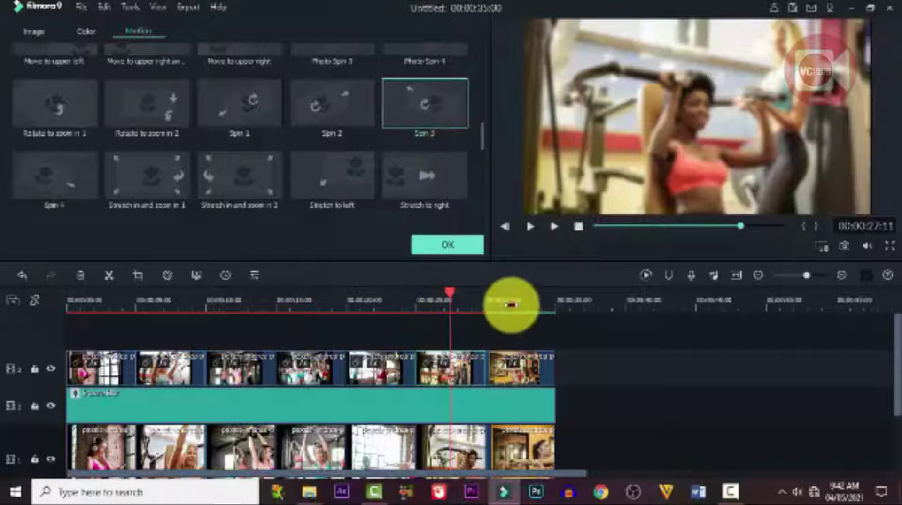
pyautogui.click(511, 305)
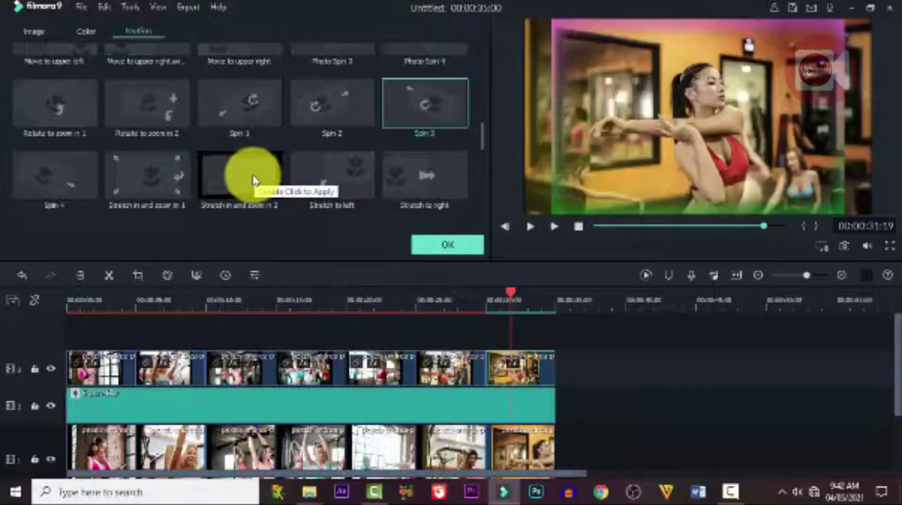
pyautogui.click(164, 172)
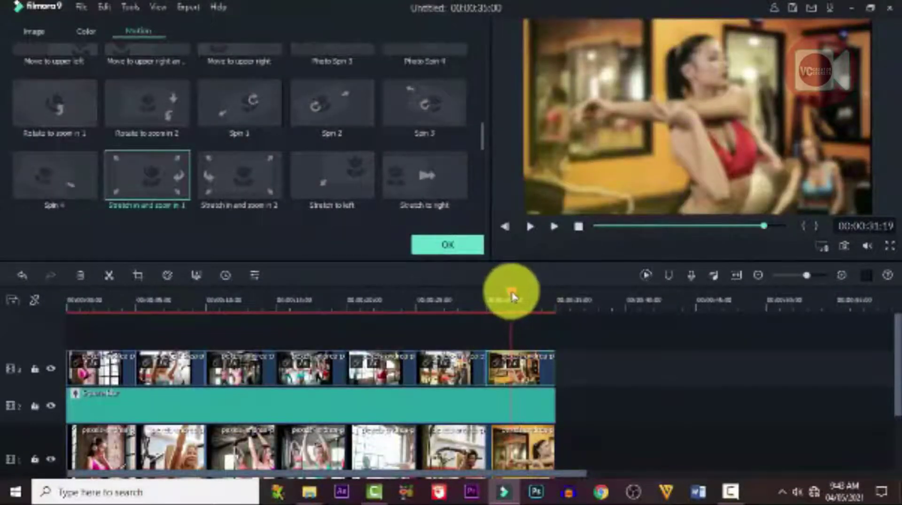
# Render the timeline preview and play the whole slideshow from the start
pyautogui.click(487, 300)
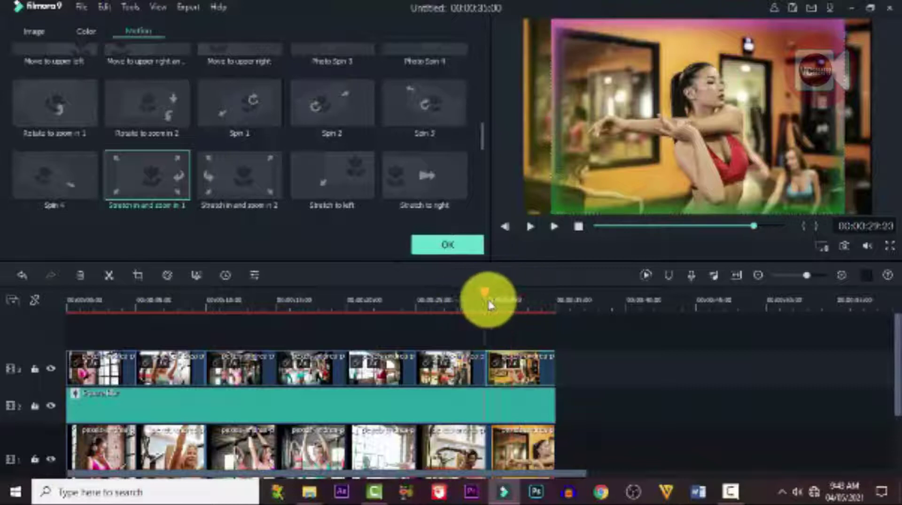
pyautogui.moveTo(489, 304); pyautogui.dragTo(125, 308)
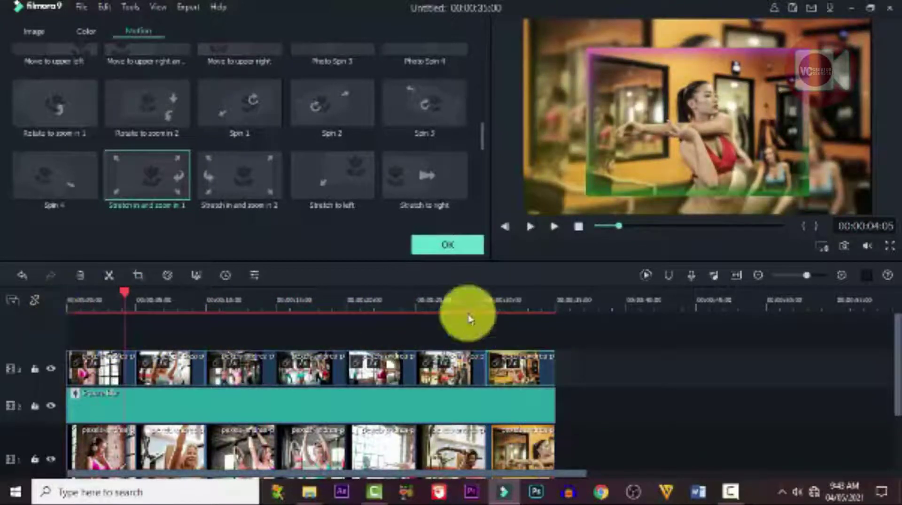
pyautogui.click(647, 276)
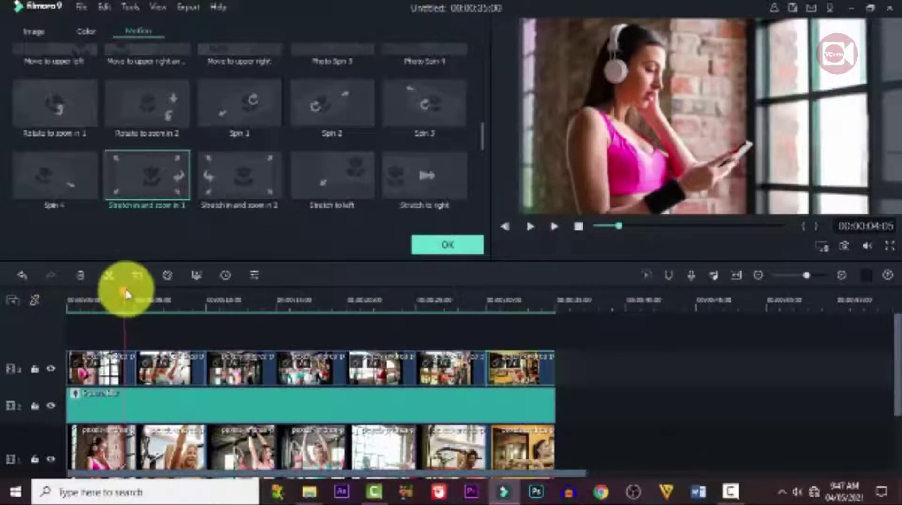
pyautogui.moveTo(126, 295); pyautogui.dragTo(44, 308)
pyautogui.press('space')
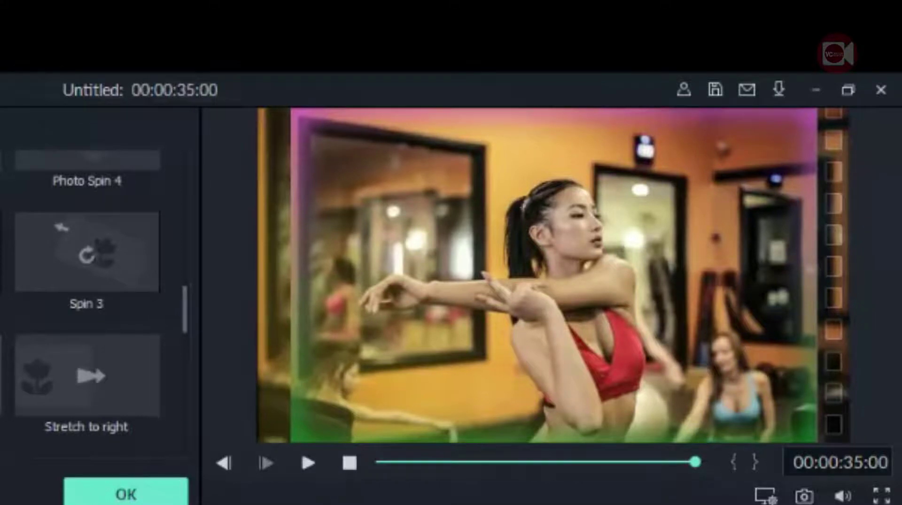
# Close the motion settings and return the playhead to the start of the timeline
pyautogui.moveTo(544, 371); pyautogui.dragTo(145, 388)
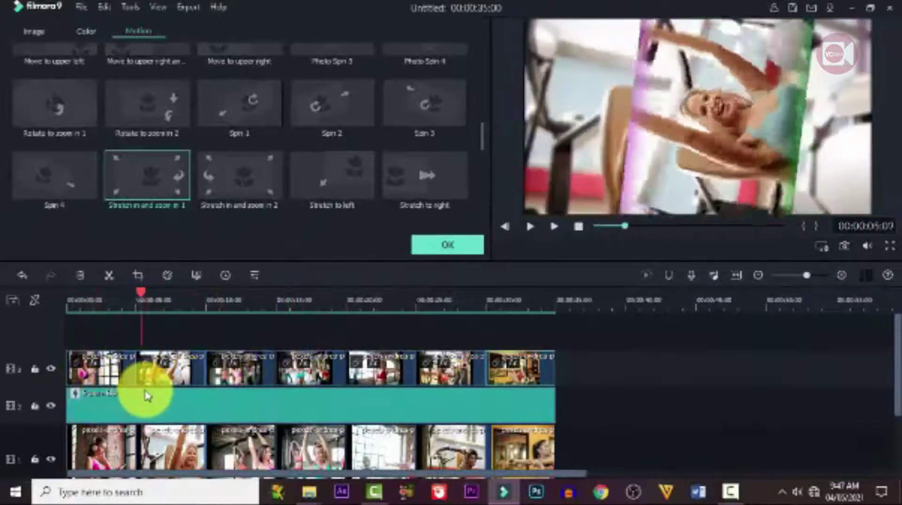
pyautogui.click(467, 244)
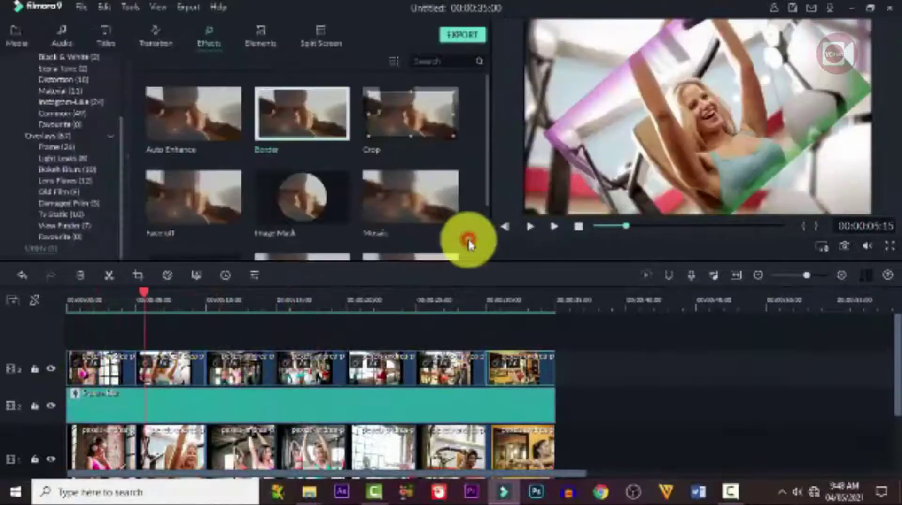
pyautogui.click(19, 44)
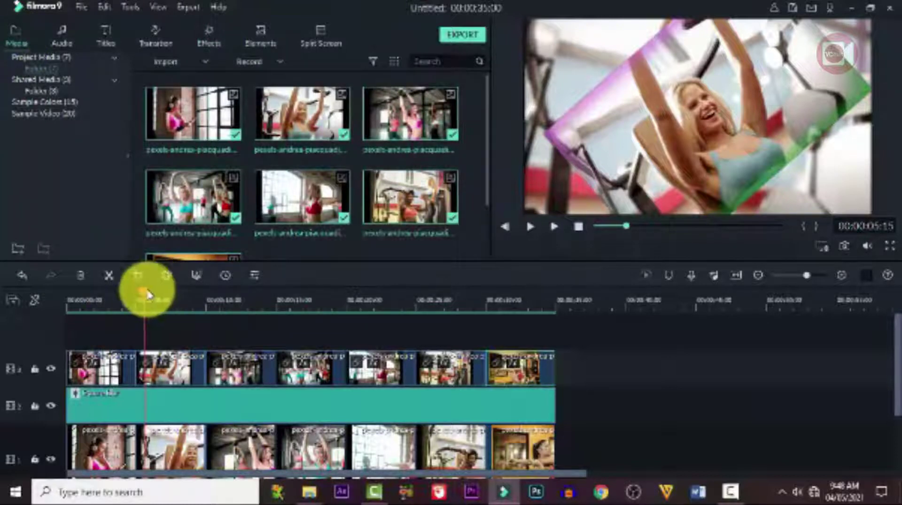
pyautogui.moveTo(147, 295); pyautogui.dragTo(268, 300)
pyautogui.moveTo(478, 365); pyautogui.dragTo(70, 388)
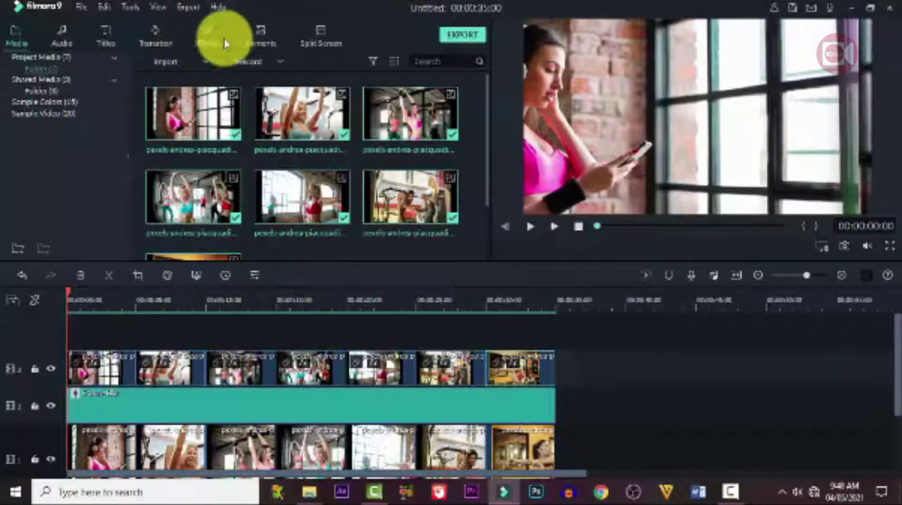
# Try out the Box Turn 1 transition at the start of the first top-track photo and remove it after playback
pyautogui.click(155, 39)
pyautogui.scroll(-6, 332, 178)
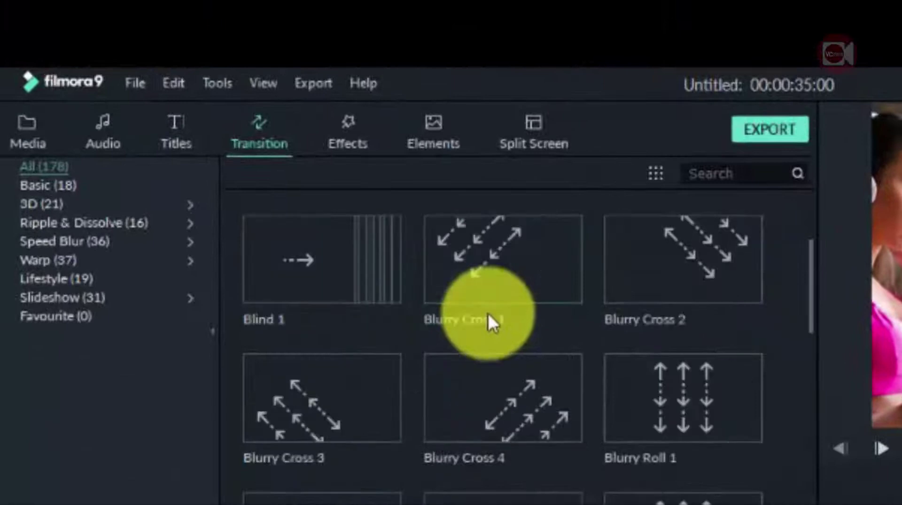
pyautogui.scroll(-3, 489, 314)
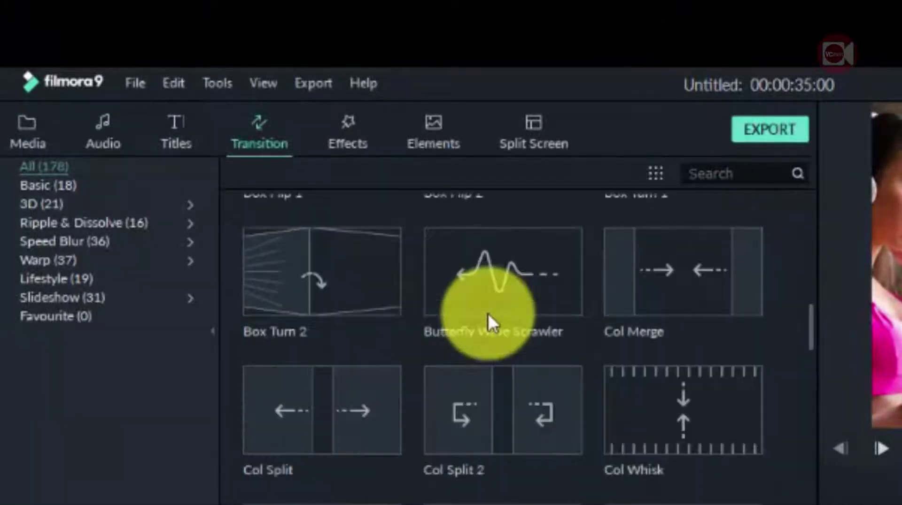
pyautogui.scroll(3, 489, 314)
pyautogui.scroll(3, 488, 313)
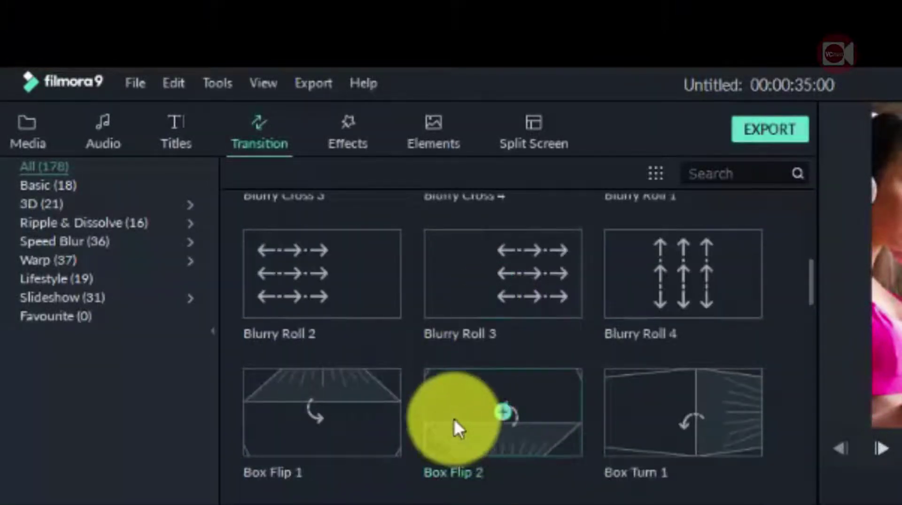
pyautogui.moveTo(707, 422); pyautogui.dragTo(134, 397)
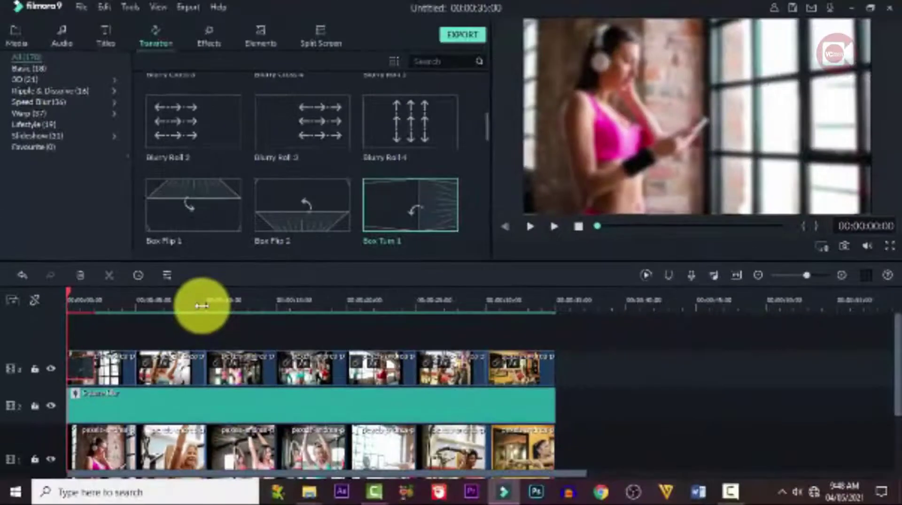
pyautogui.press('space')
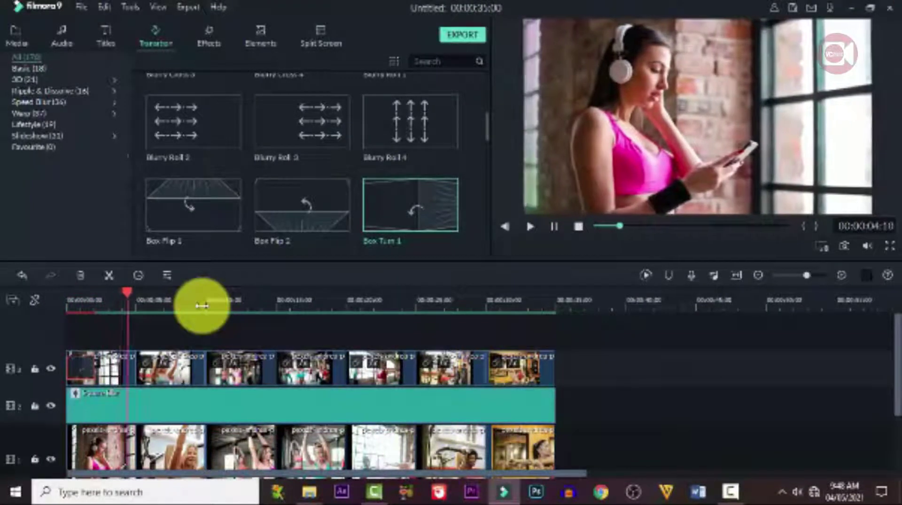
pyautogui.press('space')
pyautogui.rightClick(72, 366)
pyautogui.click(93, 400)
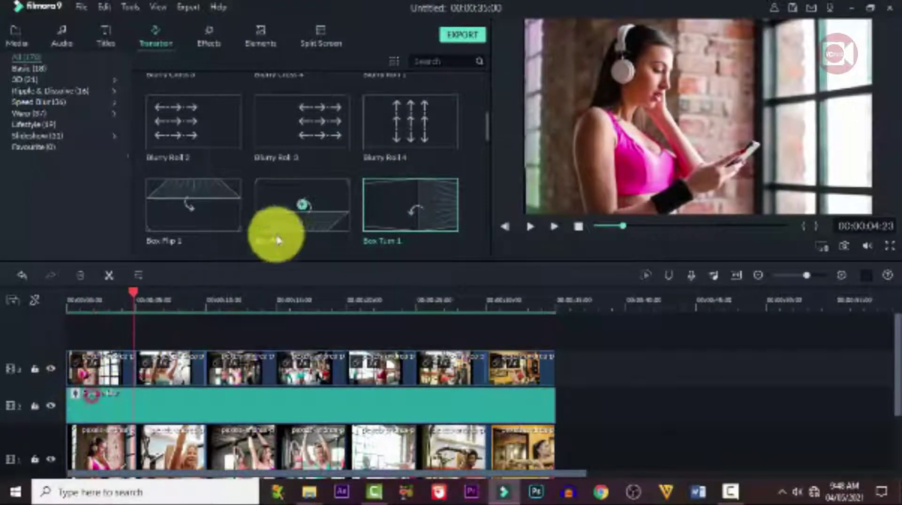
# Add the Speed Blur transition Cross Roll 8 to the start of the first top-track photo and play it back
pyautogui.scroll(-8, 302, 137)
pyautogui.scroll(-2, 263, 142)
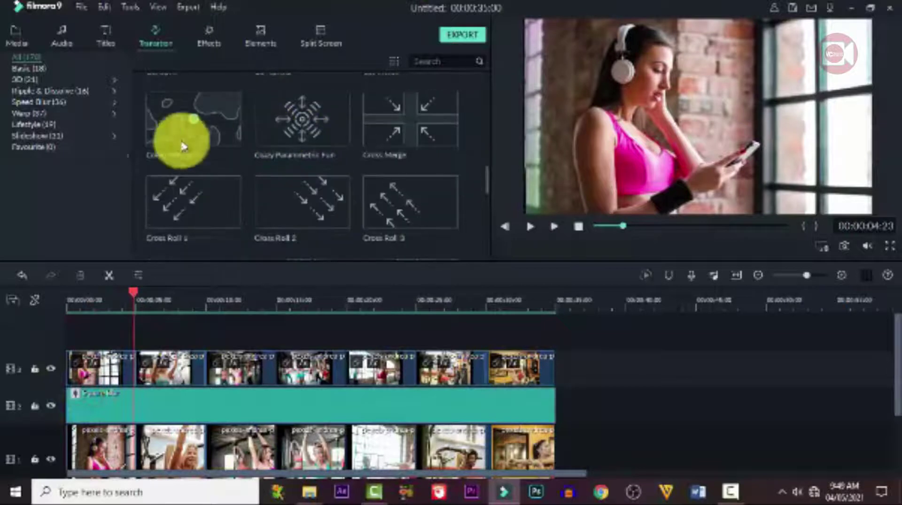
pyautogui.click(33, 102)
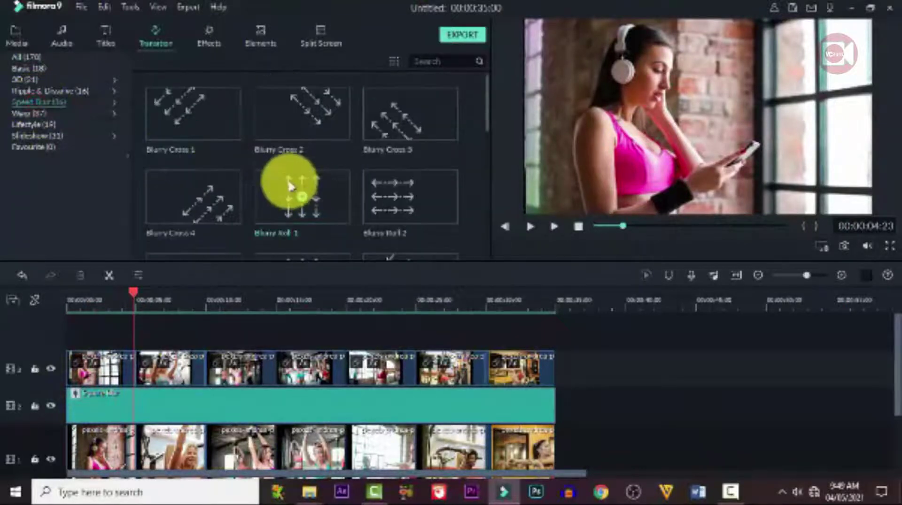
pyautogui.scroll(-5, 292, 187)
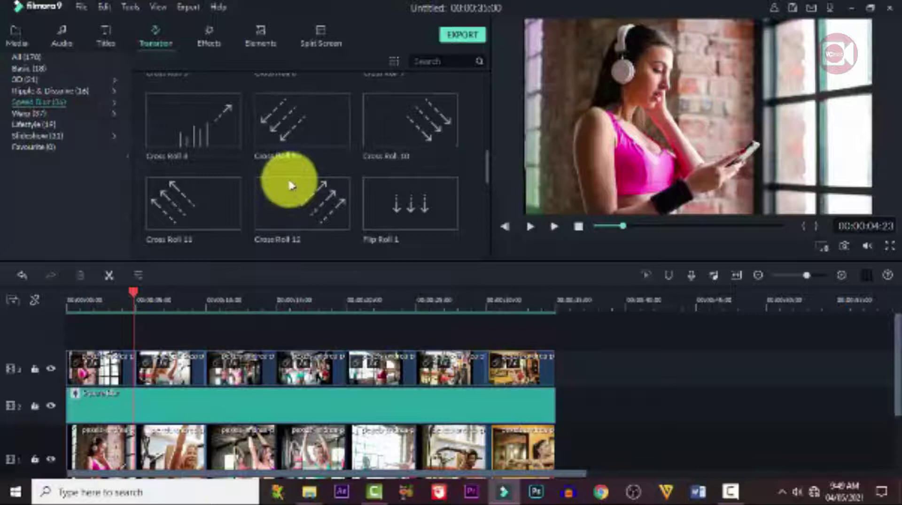
pyautogui.moveTo(218, 134)
pyautogui.mouseDown()
pyautogui.moveTo(108, 343)
pyautogui.moveTo(75, 369)
pyautogui.mouseUp()
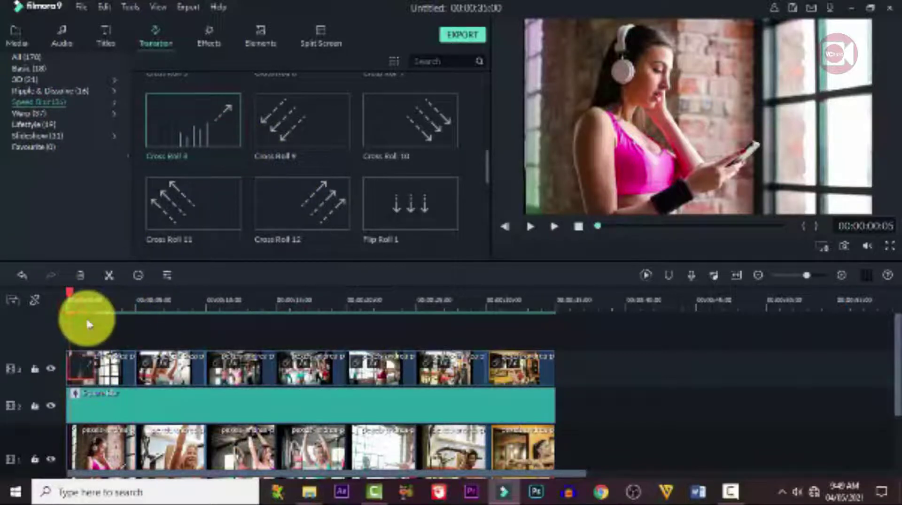
pyautogui.press('space')
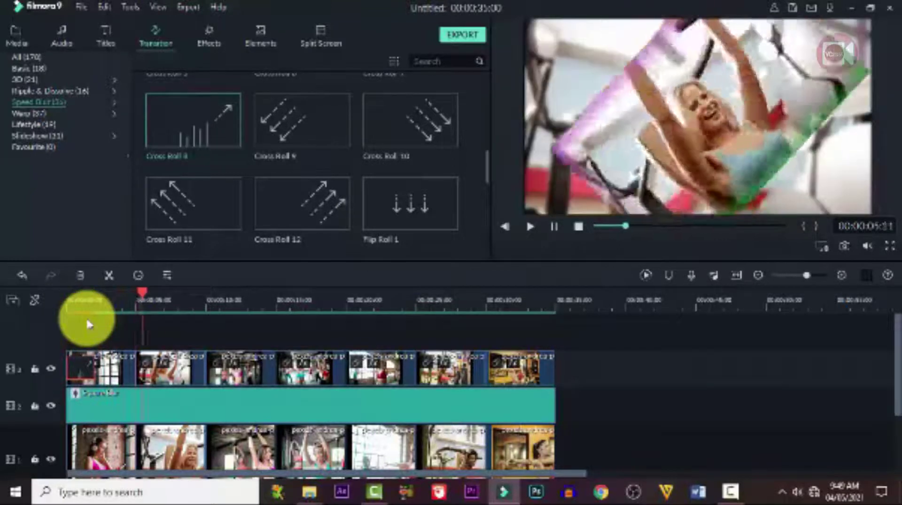
pyautogui.press('space')
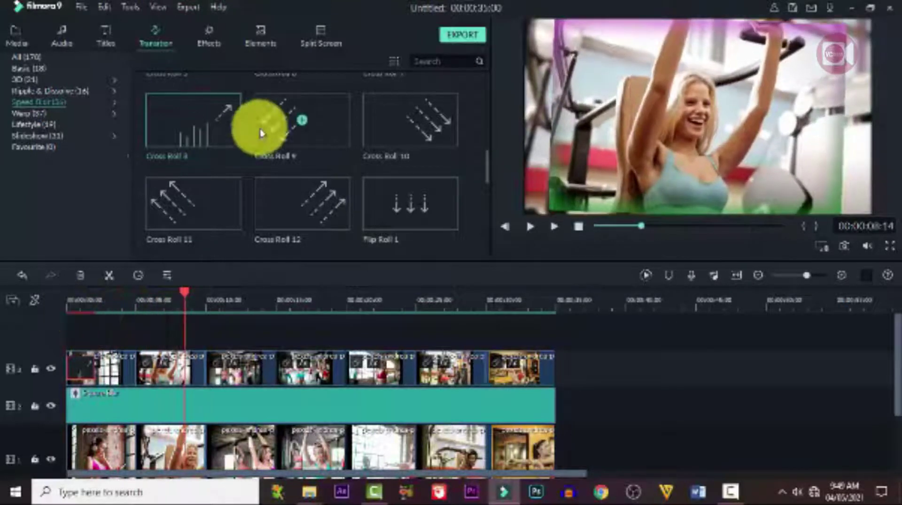
# Add the Warp transition Shift Zoom 1 between the first and second top-track photos and play it back
pyautogui.scroll(-5, 347, 169)
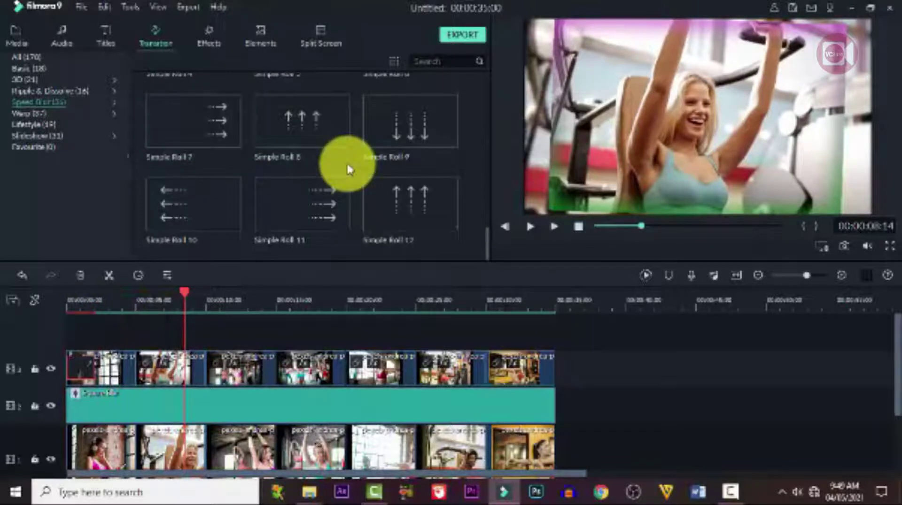
pyautogui.click(29, 113)
pyautogui.click(326, 205)
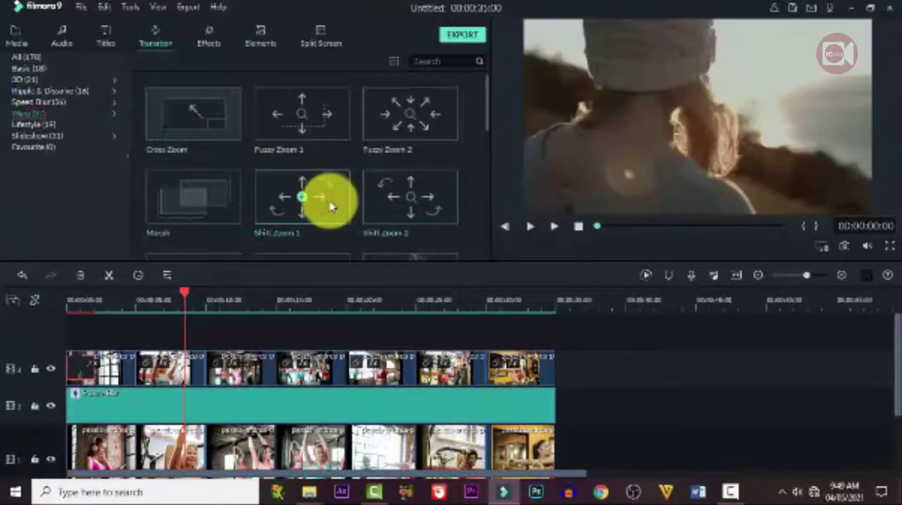
pyautogui.moveTo(331, 211); pyautogui.dragTo(131, 369)
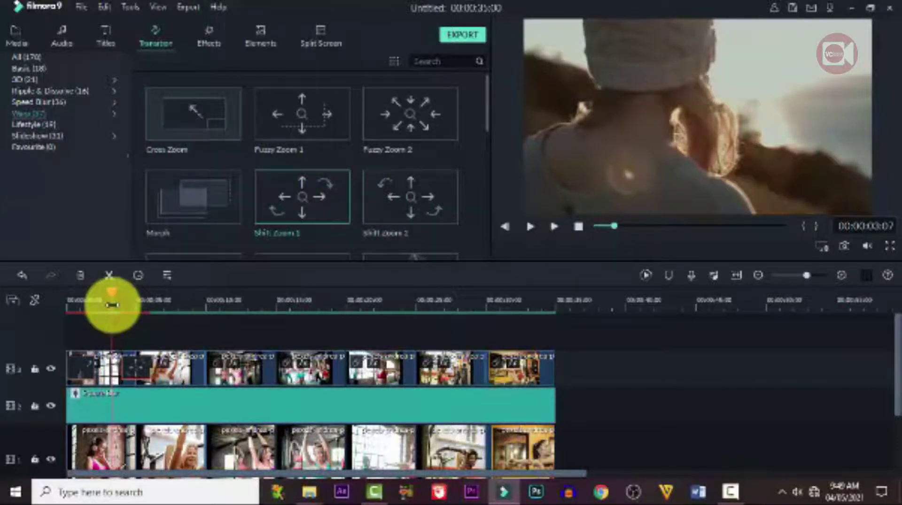
pyautogui.press('space')
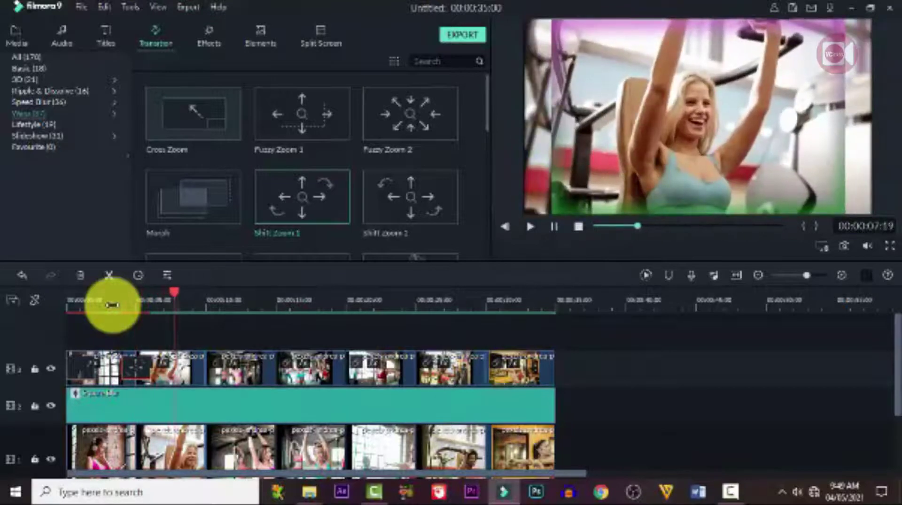
pyautogui.press('space')
# Preview the Fuzzy Zoom 1 transition and add Fuzzy Zoom 2 between the second and third top-track photos
pyautogui.moveTo(336, 183)
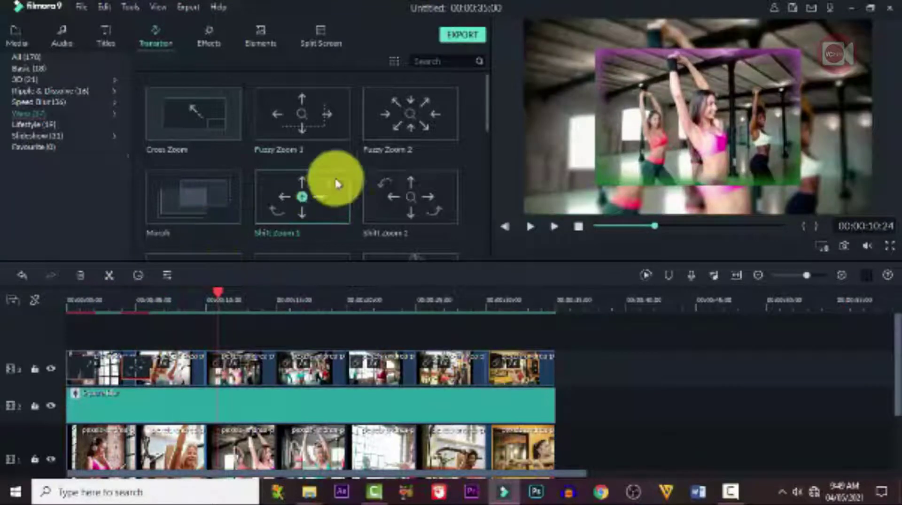
pyautogui.click(336, 115)
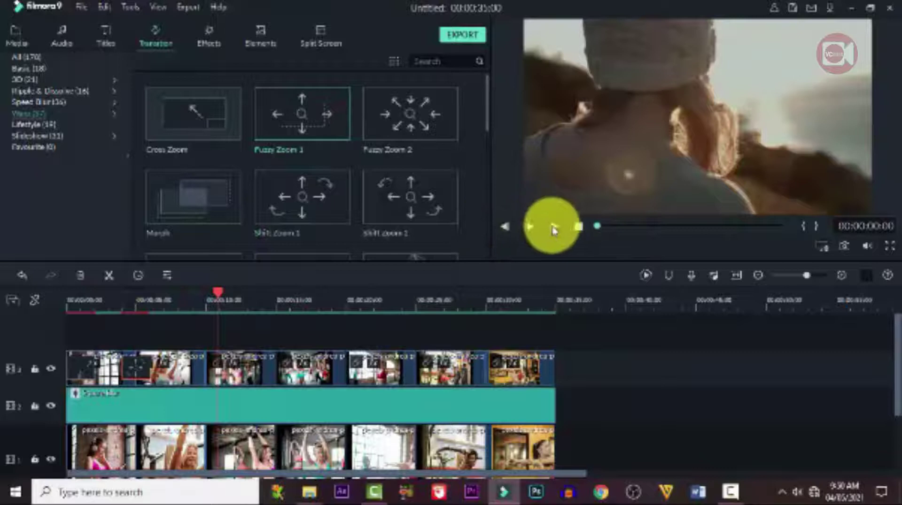
pyautogui.click(553, 228)
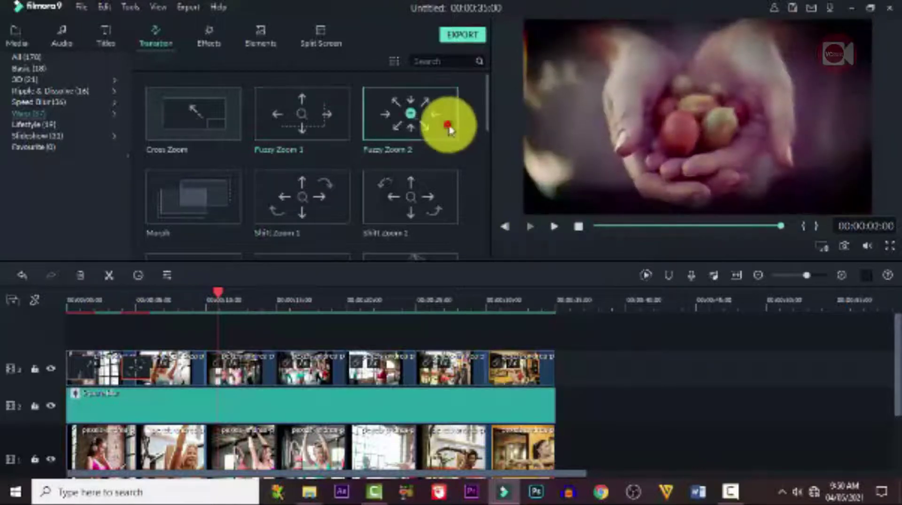
pyautogui.moveTo(447, 125); pyautogui.dragTo(305, 300)
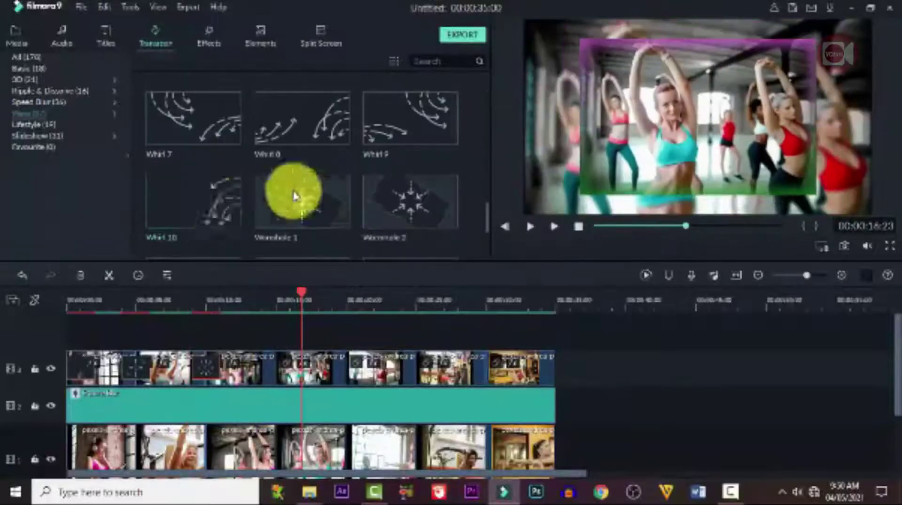
# Add Whirl 10 between the third and fourth top-track photos and Warp Zoom 2 between the fifth and sixth, and preview Whirl 2
pyautogui.moveTo(209, 197); pyautogui.dragTo(282, 356)
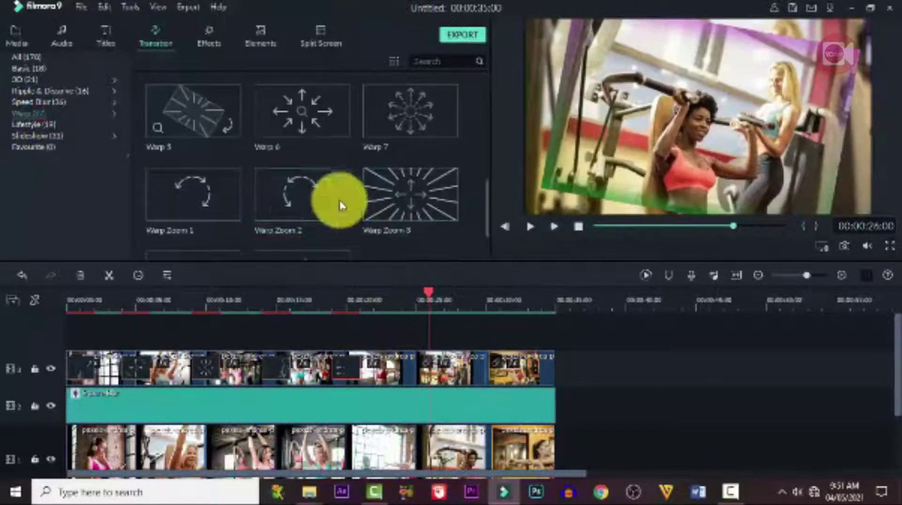
pyautogui.moveTo(338, 201); pyautogui.dragTo(414, 368)
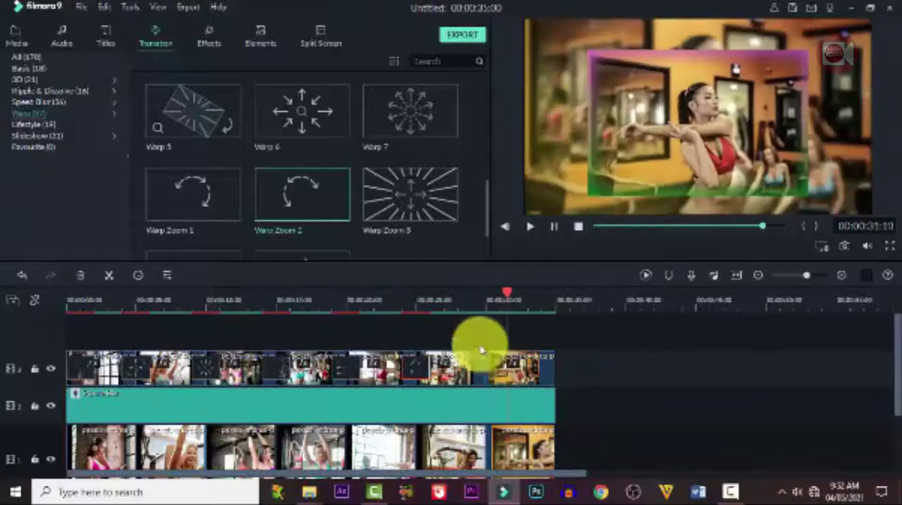
pyautogui.scroll(-2, 338, 195)
pyautogui.click(338, 195)
pyautogui.click(554, 226)
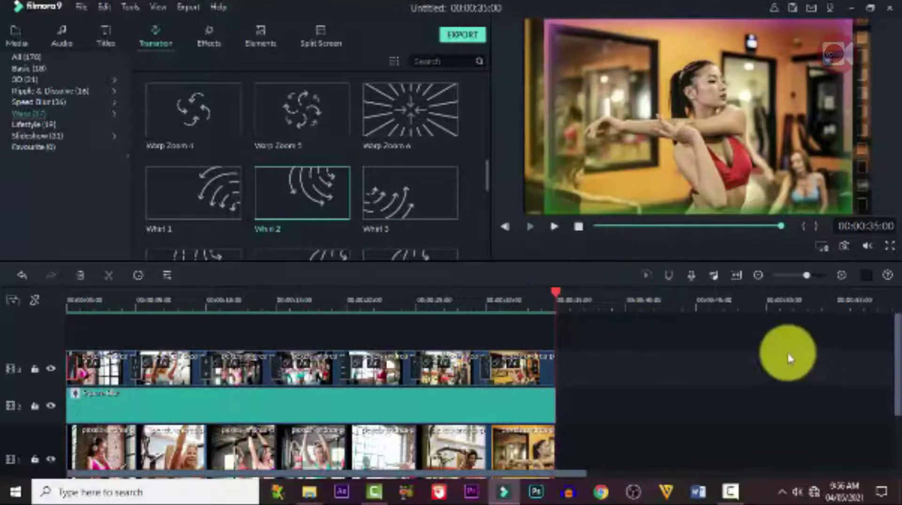
# Search My Music for "air" and listen to mixkit-air-woosh-1489 and the deep air woosh sound effect
pyautogui.scroll(-3, 697, 360)
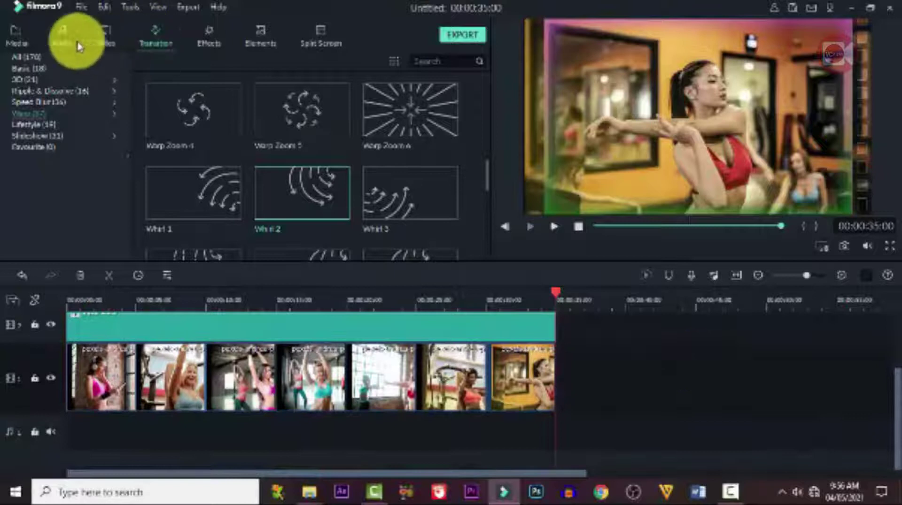
pyautogui.click(61, 37)
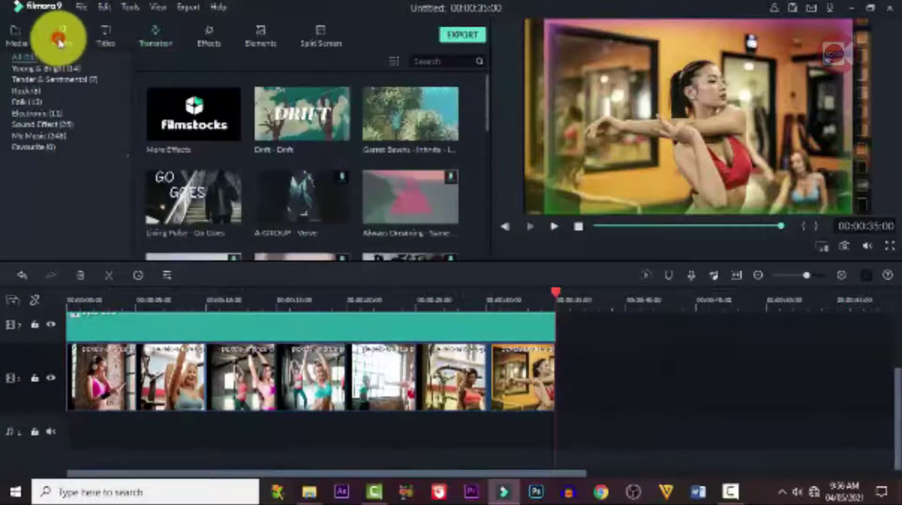
pyautogui.click(64, 135)
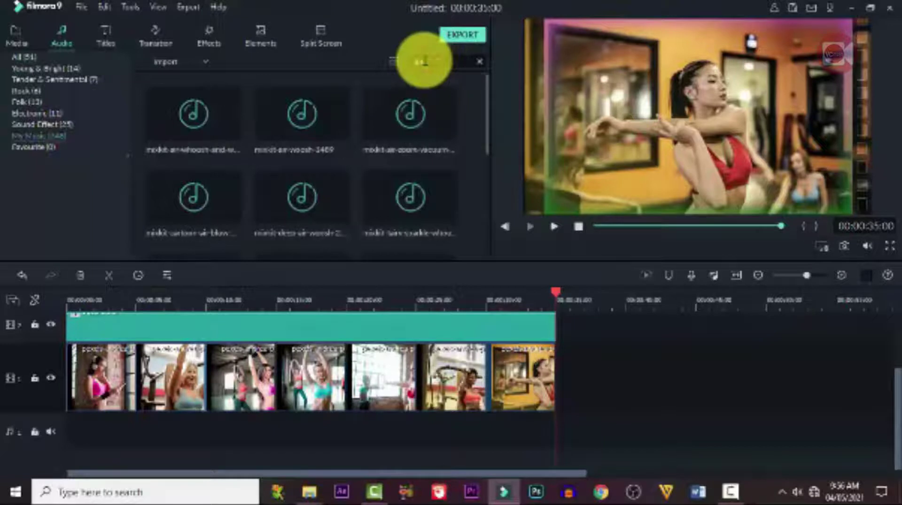
pyautogui.doubleClick(276, 124)
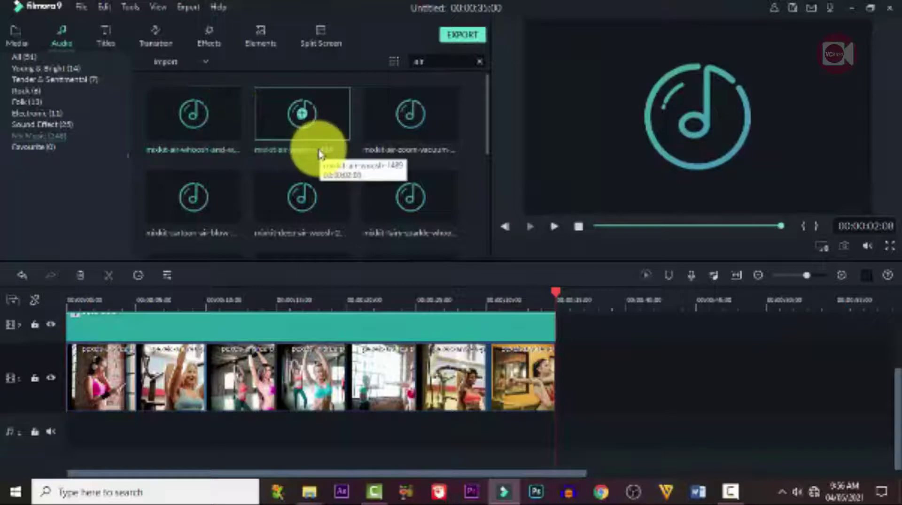
pyautogui.doubleClick(327, 203)
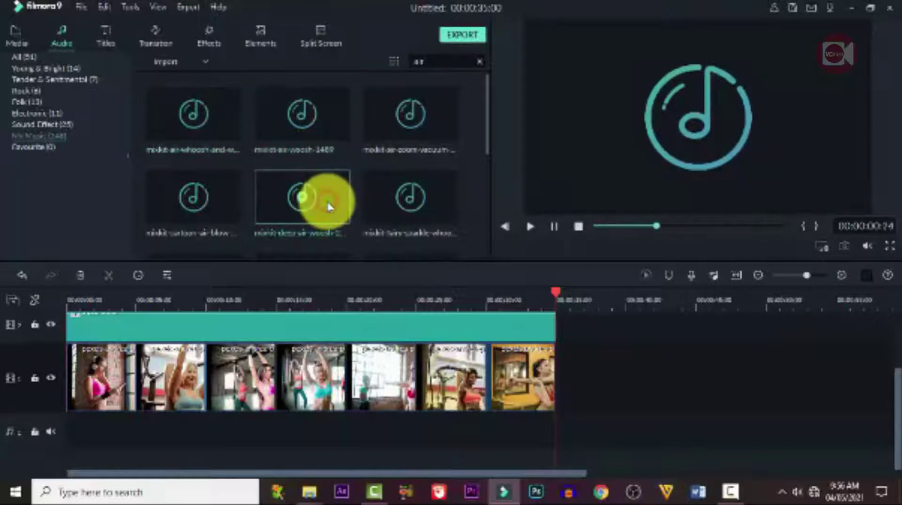
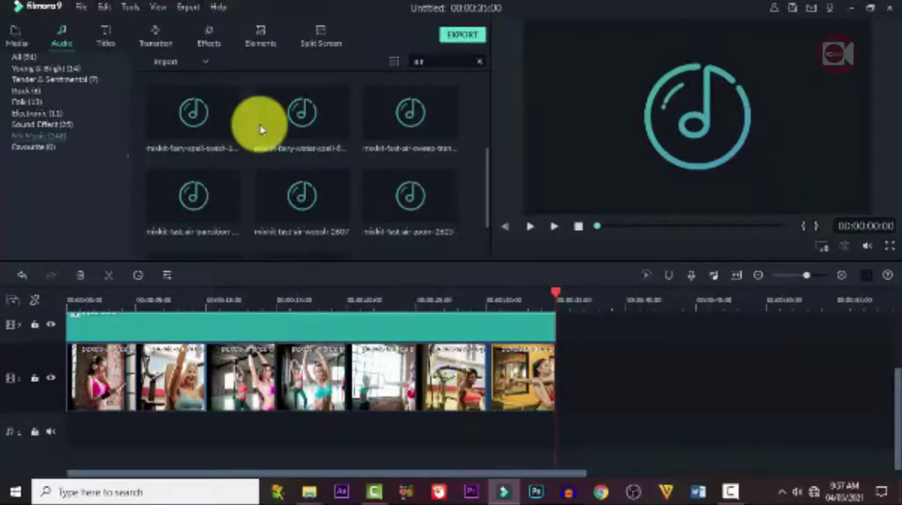
pyautogui.scroll(2, 407, 411)
pyautogui.scroll(-2, 407, 411)
pyautogui.scroll(2, 407, 411)
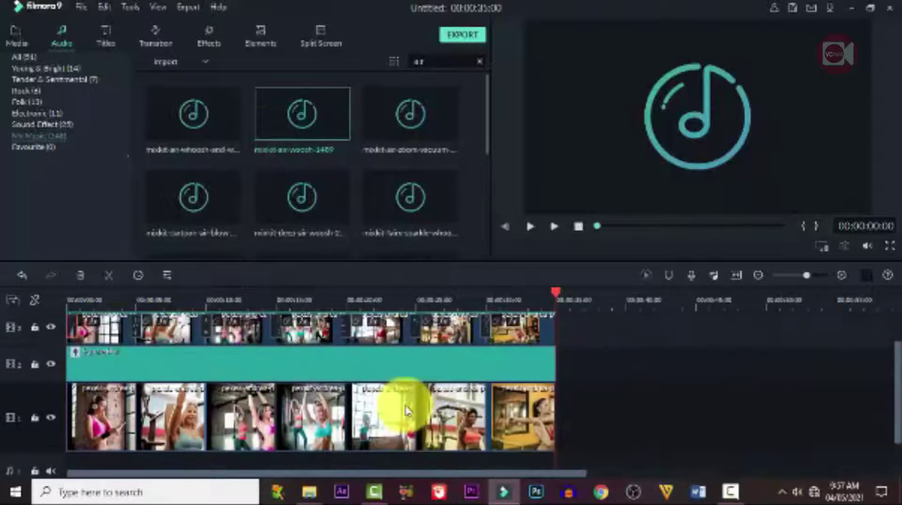
# Place mixkit-air-woosh-1489 on the audio track at the slideshow's start and at the transitions at 4:15 and 9:15
pyautogui.scroll(-2, 406, 410)
pyautogui.moveTo(328, 115); pyautogui.dragTo(75, 428)
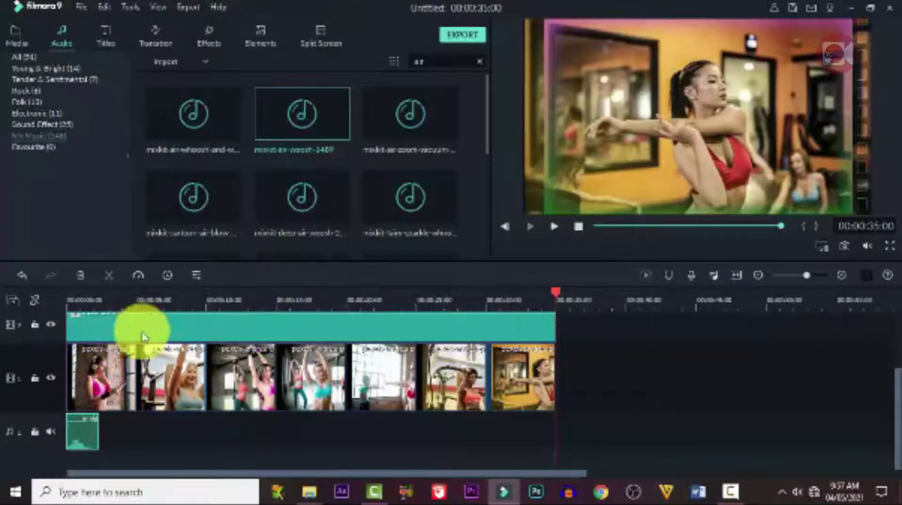
pyautogui.scroll(1, 143, 337)
pyautogui.click(131, 307)
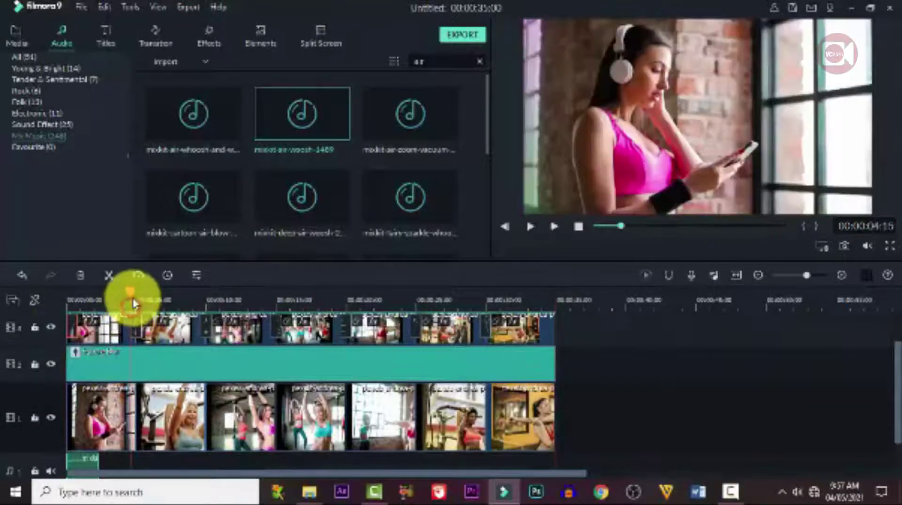
pyautogui.moveTo(324, 109); pyautogui.dragTo(132, 449)
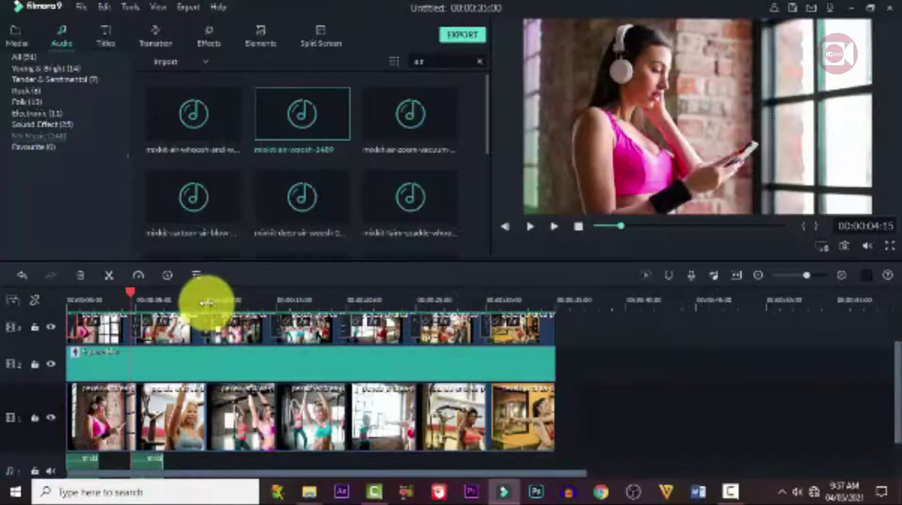
pyautogui.click(200, 306)
pyautogui.moveTo(305, 147); pyautogui.dragTo(194, 416)
# Place mixkit-air-woosh-1489 on the audio track at the transitions at 14:13 and 19:12
pyautogui.click(270, 303)
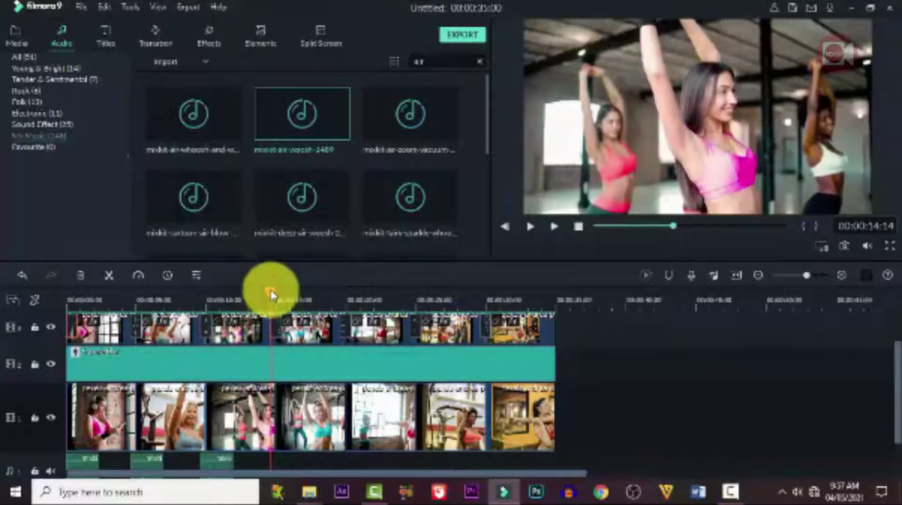
pyautogui.click(271, 296)
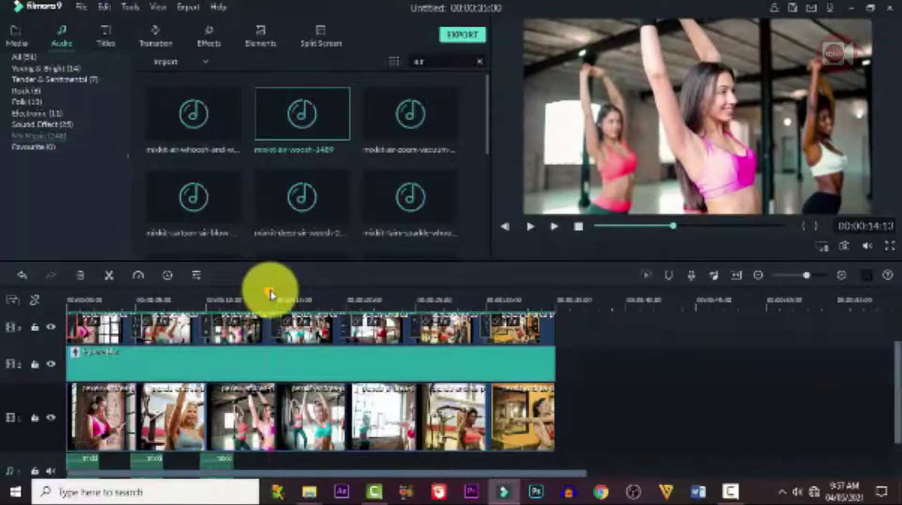
pyautogui.moveTo(336, 101); pyautogui.dragTo(271, 417)
pyautogui.click(339, 305)
pyautogui.moveTo(330, 109); pyautogui.dragTo(338, 409)
# Place mixkit-air-woosh-1489 on the audio track at the last two transitions, at 24:15 and 29:14
pyautogui.click(408, 301)
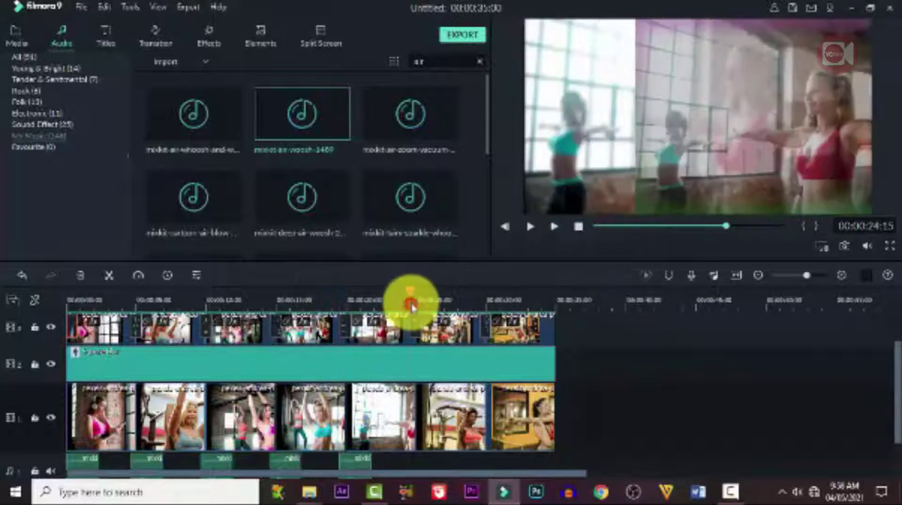
pyautogui.moveTo(330, 111); pyautogui.dragTo(407, 441)
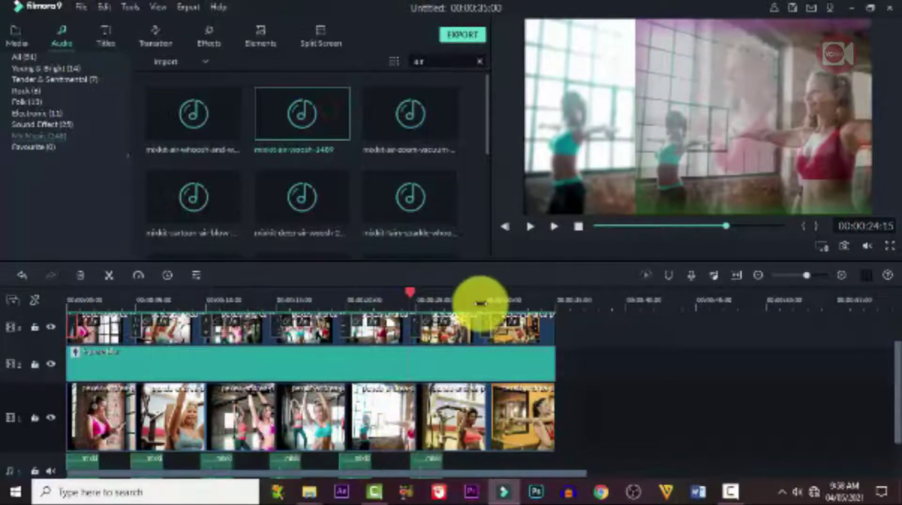
pyautogui.click(478, 299)
pyautogui.moveTo(323, 104); pyautogui.dragTo(483, 426)
pyautogui.scroll(-1, 610, 414)
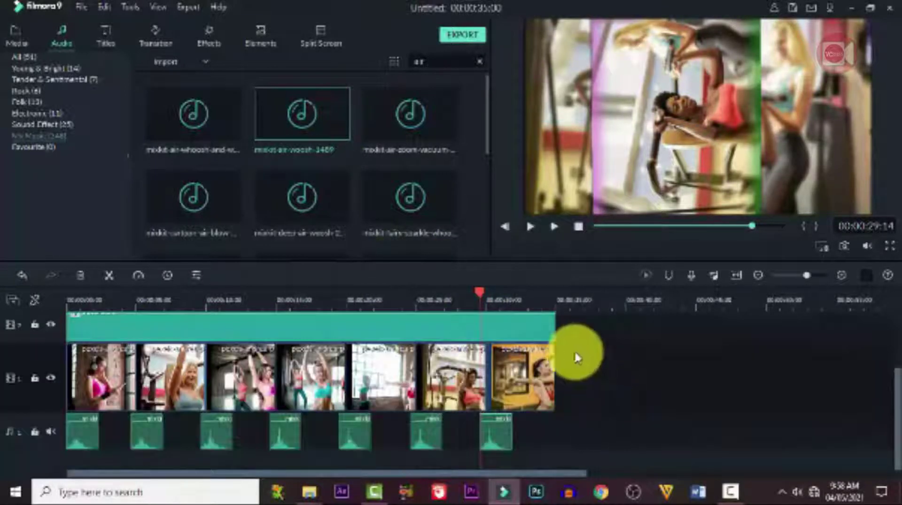
# Play the slideshow from the start and add the mixkit-quick-hit-through sound effect at the very end of the audio track
pyautogui.moveTo(478, 296); pyautogui.dragTo(16, 318)
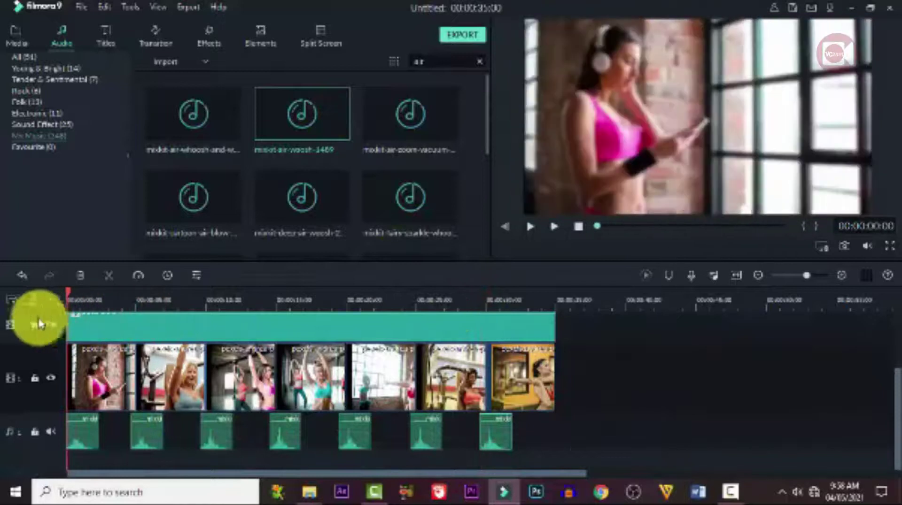
pyautogui.press('space')
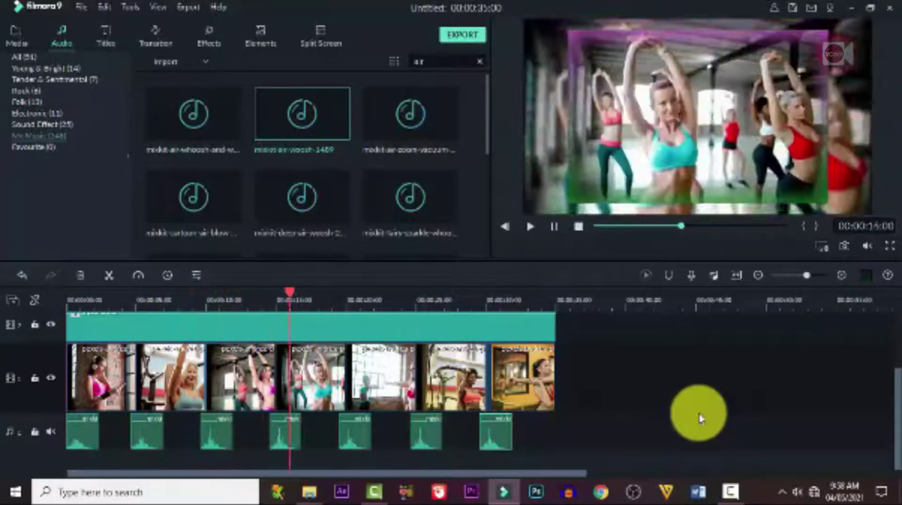
pyautogui.scroll(-5, 429, 196)
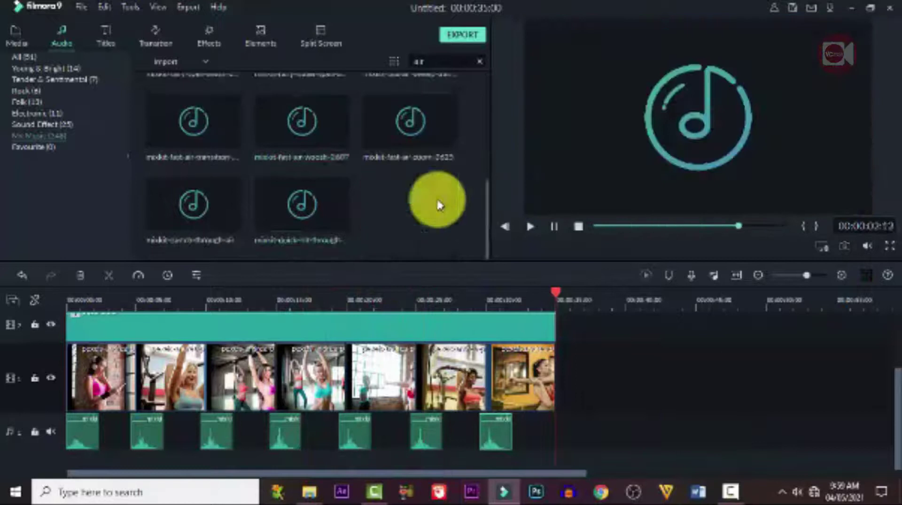
pyautogui.moveTo(328, 195); pyautogui.dragTo(545, 436)
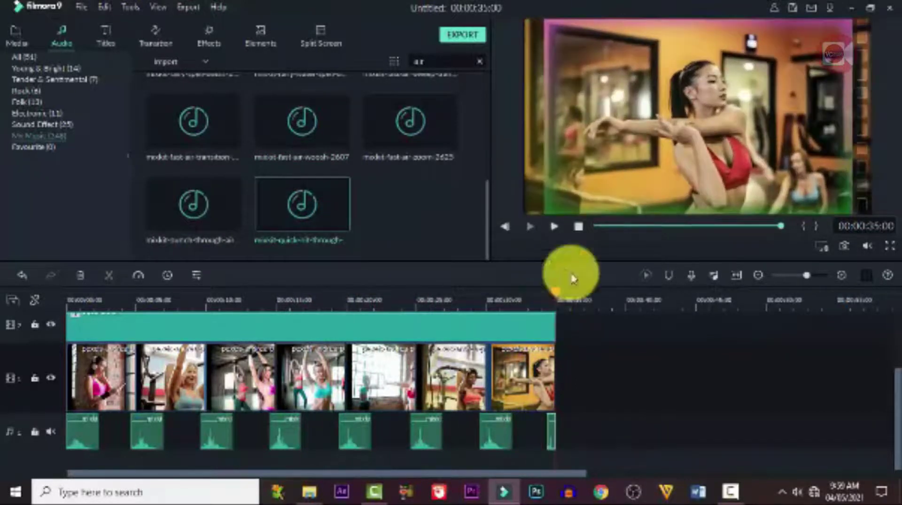
# Lower the volume of the first four woosh clips on the audio track
pyautogui.doubleClick(80, 433)
pyautogui.moveTo(48, 186); pyautogui.dragTo(47, 164)
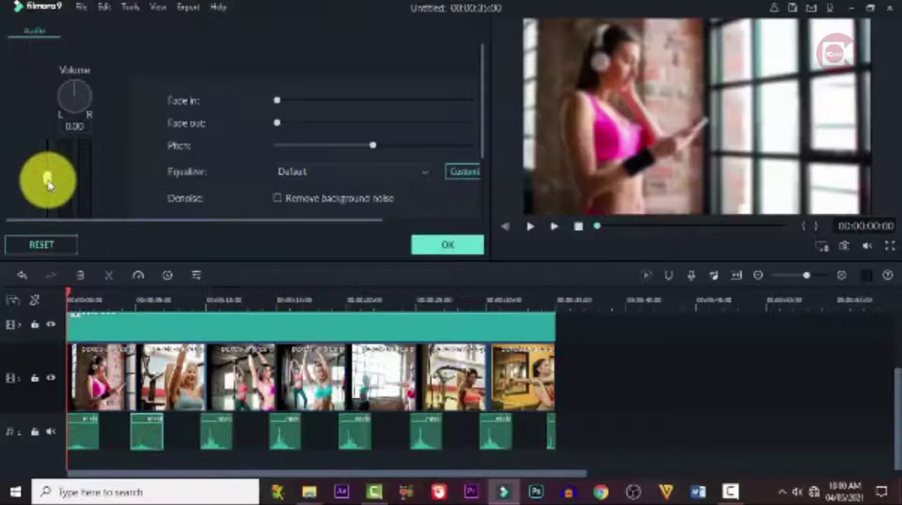
pyautogui.click(212, 425)
pyautogui.moveTo(47, 178); pyautogui.dragTo(45, 165)
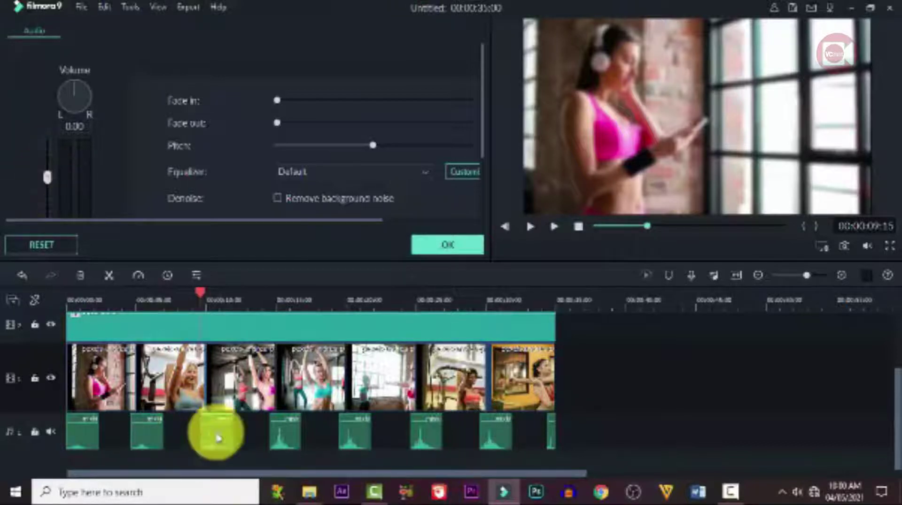
pyautogui.click(292, 437)
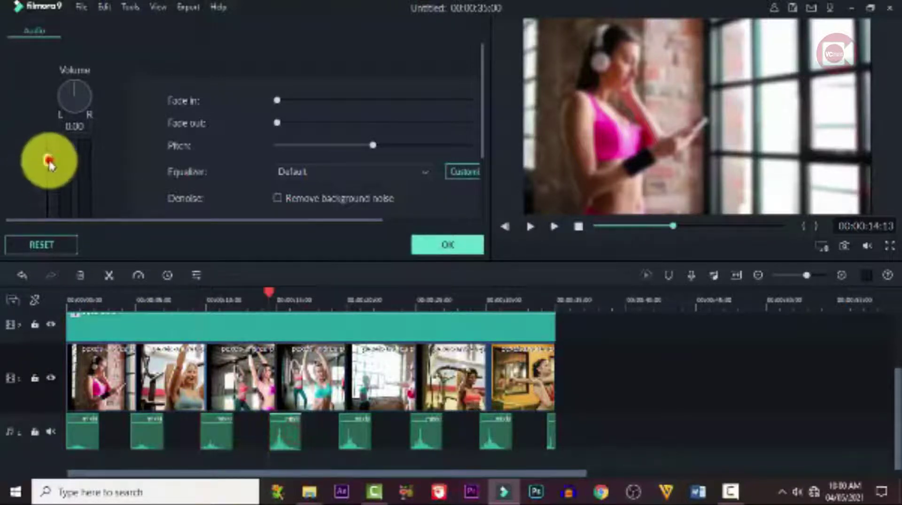
# Lower the volume of the remaining three woosh clips, at 19:12, 24:15 and 29:14, and apply the audio changes
pyautogui.click(359, 435)
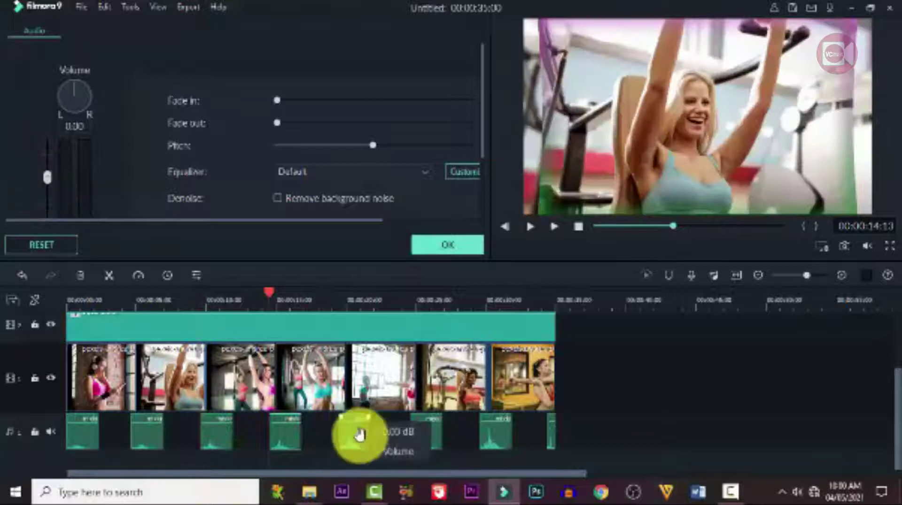
pyautogui.click(47, 161)
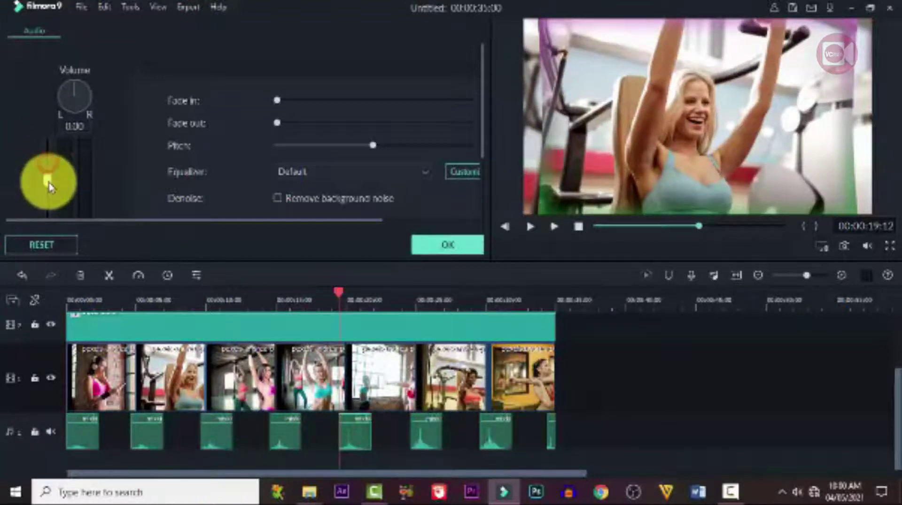
pyautogui.click(422, 433)
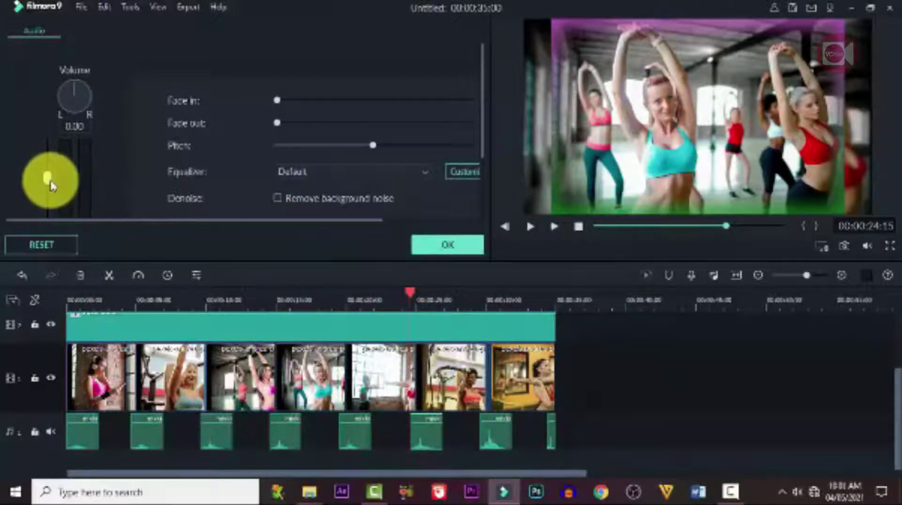
pyautogui.click(505, 444)
pyautogui.moveTo(47, 161); pyautogui.dragTo(53, 188)
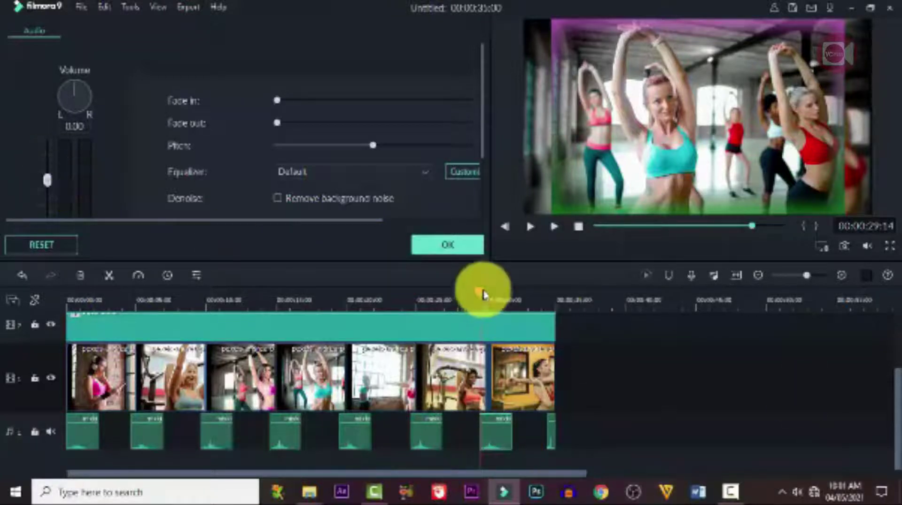
pyautogui.click(460, 243)
# Return the playhead to the start, browse the Young & Bright music and preview Drift - Drift
pyautogui.moveTo(478, 294); pyautogui.dragTo(45, 429)
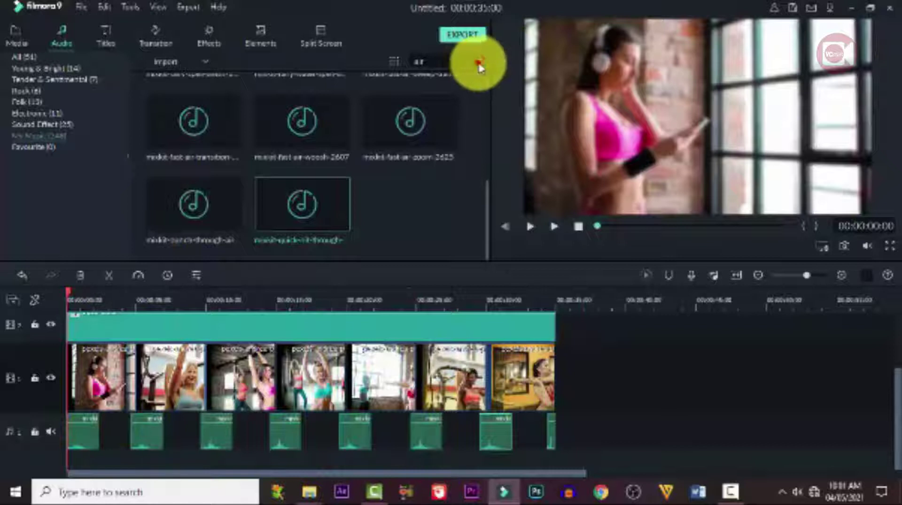
pyautogui.click(19, 40)
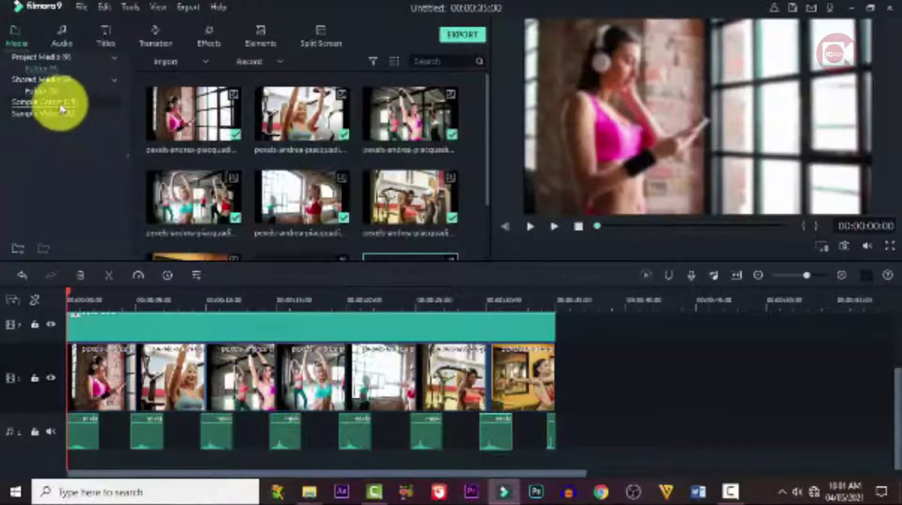
pyautogui.click(61, 36)
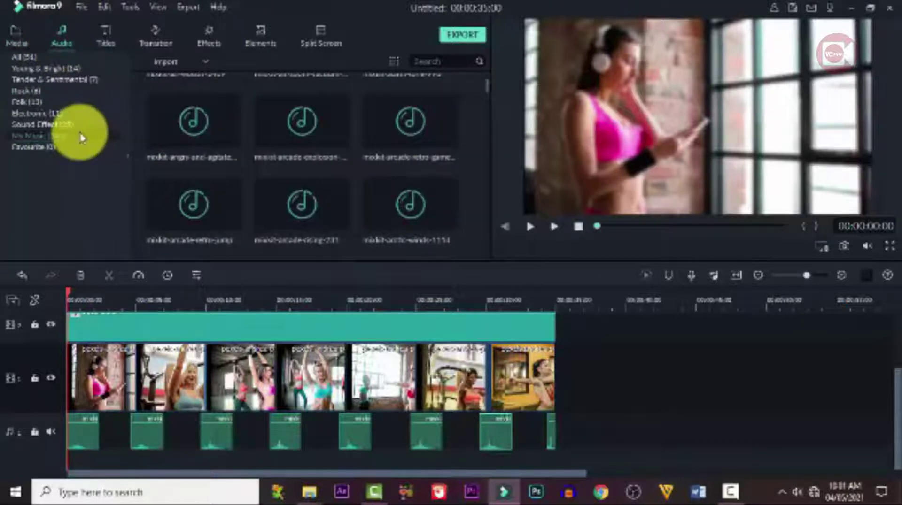
pyautogui.click(66, 70)
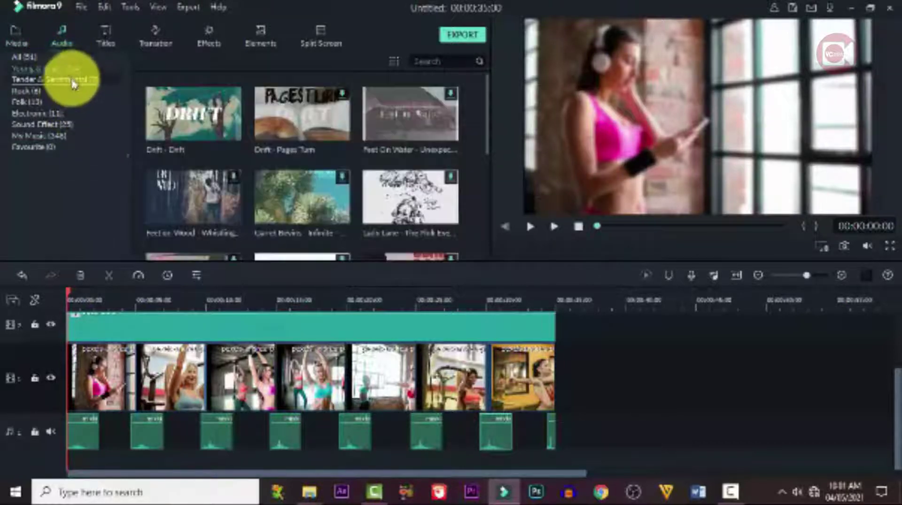
pyautogui.click(227, 125)
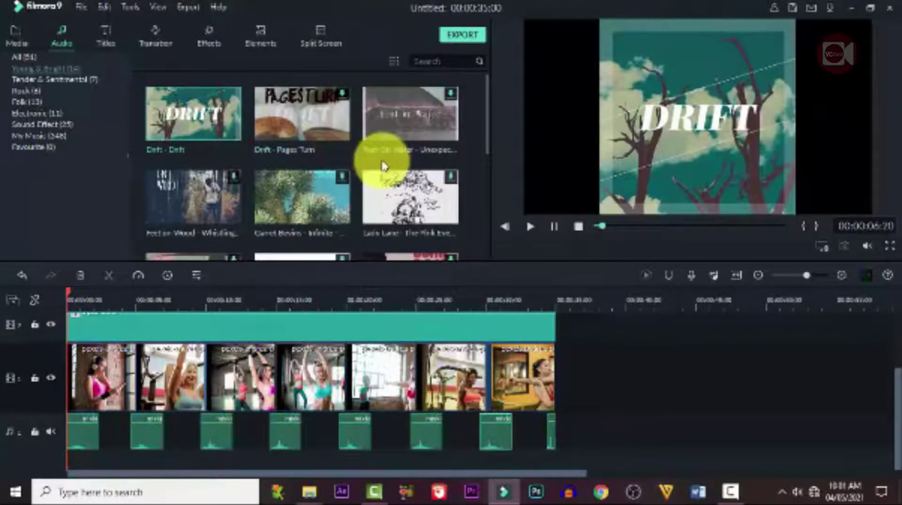
pyautogui.scroll(-5, 382, 160)
pyautogui.scroll(5, 382, 162)
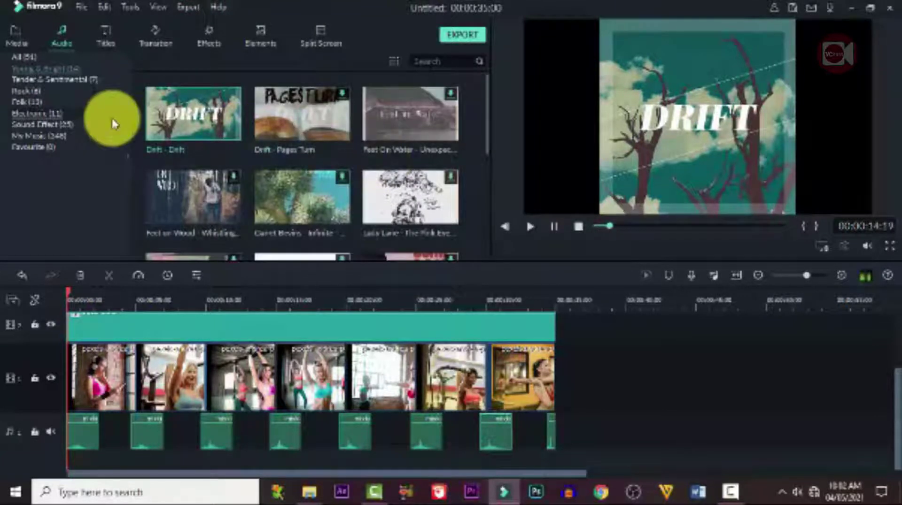
# Add a second audio track and place Fast and Run - Nico Staf from the project media on it, starting at 0:00
pyautogui.click(15, 41)
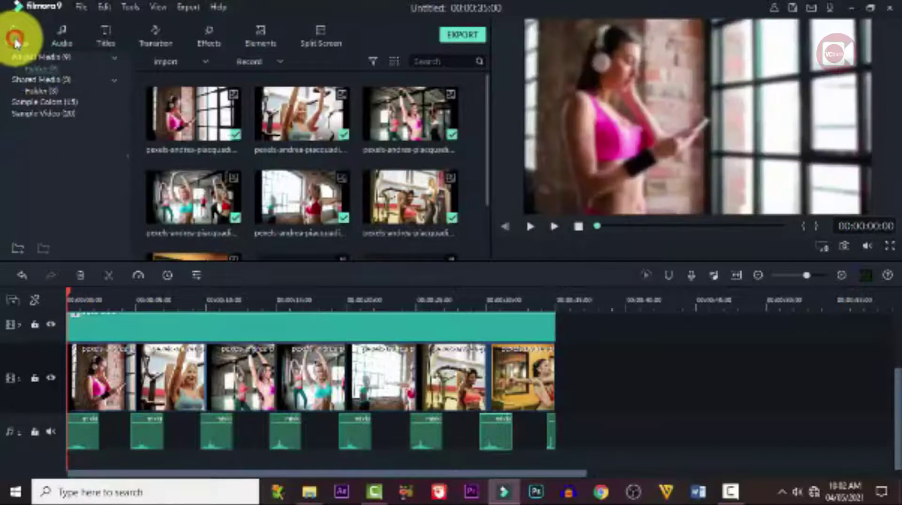
pyautogui.click(17, 249)
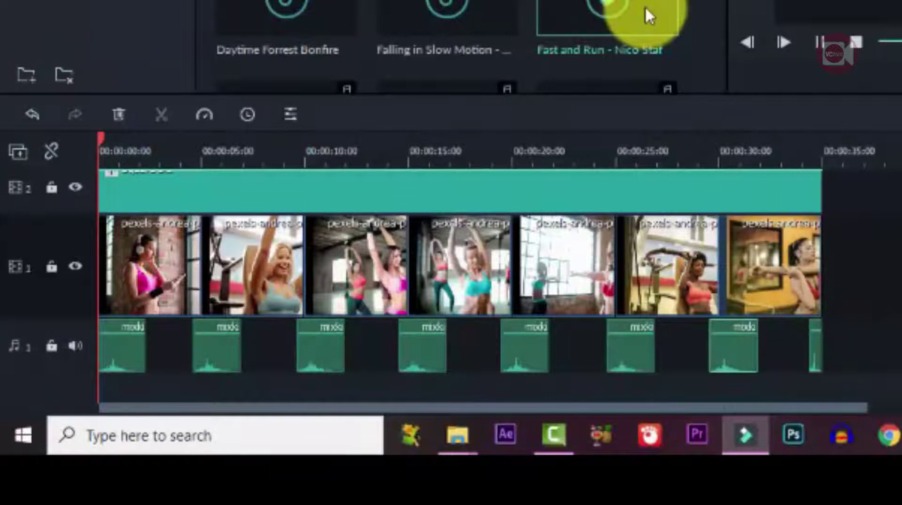
pyautogui.click(79, 392)
pyautogui.rightClick(78, 388)
pyautogui.click(131, 279)
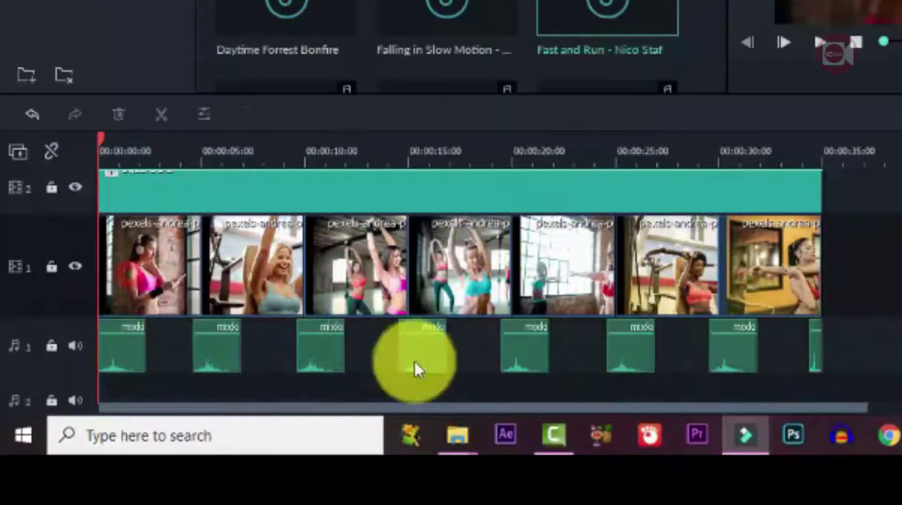
pyautogui.scroll(-1, 414, 360)
pyautogui.moveTo(653, 10); pyautogui.dragTo(80, 340)
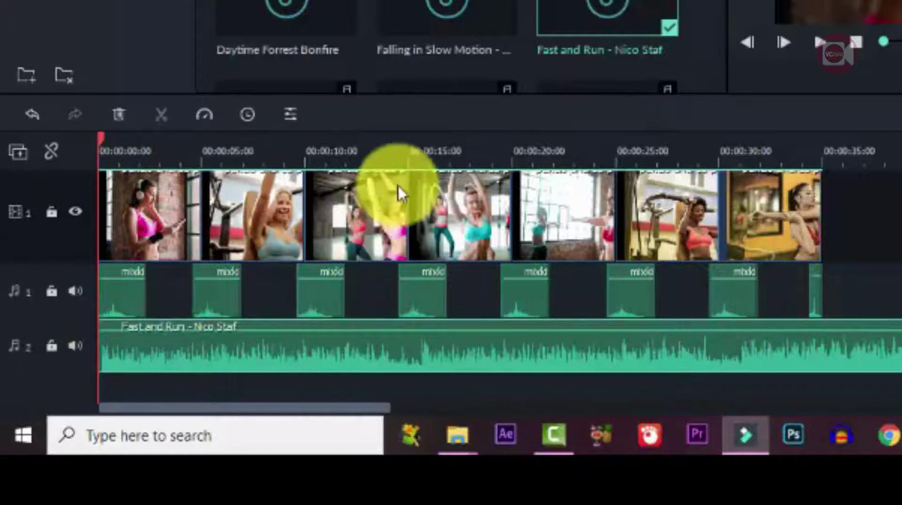
# Check the music at several points in the timeline and split it at about the 28-second mark
pyautogui.click(403, 154)
pyautogui.press('space')
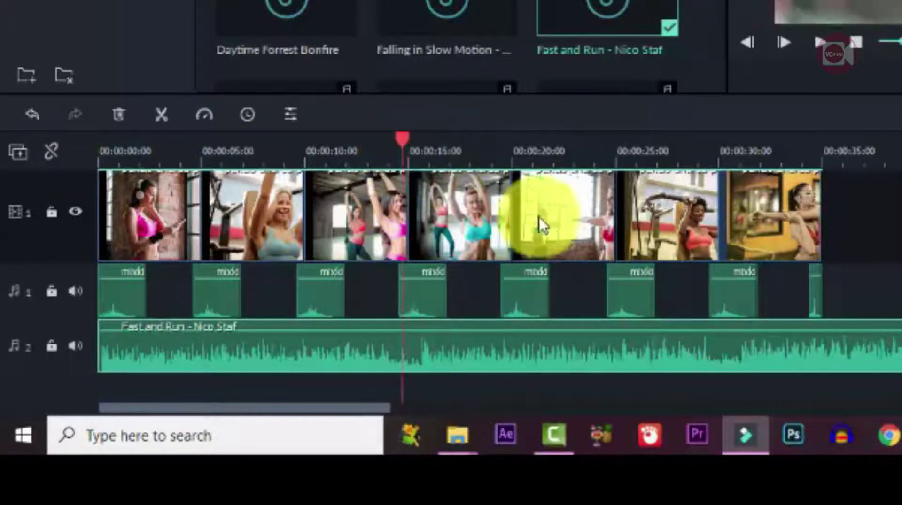
pyautogui.moveTo(453, 147); pyautogui.dragTo(692, 197)
pyautogui.click(673, 198)
pyautogui.click(678, 359)
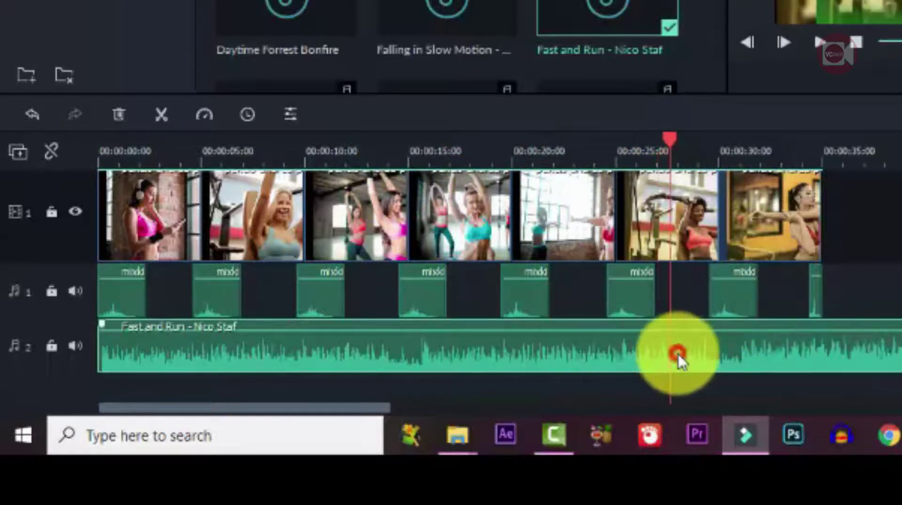
pyautogui.click(160, 119)
# Delete the music before the split, move the remaining part to the timeline start and play it
pyautogui.click(481, 350)
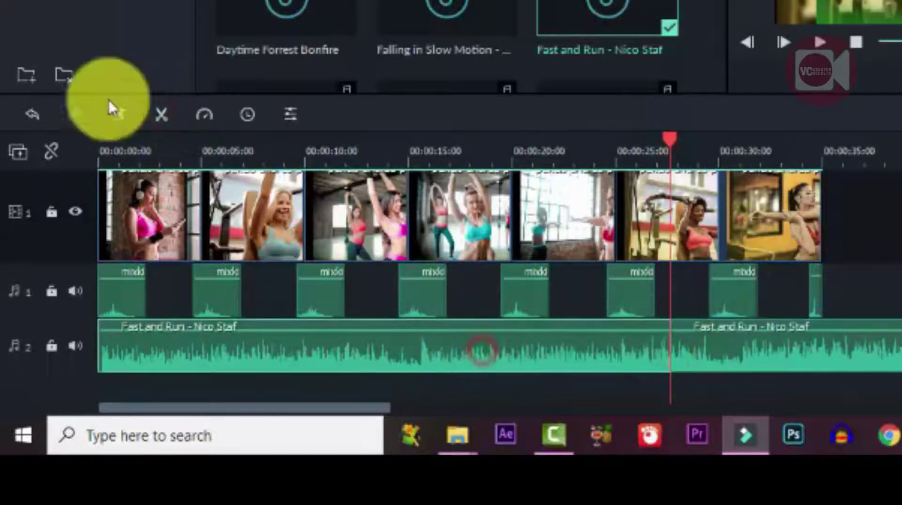
pyautogui.click(116, 113)
pyautogui.moveTo(881, 358); pyautogui.dragTo(282, 342)
pyautogui.moveTo(681, 151); pyautogui.dragTo(93, 188)
pyautogui.press('space')
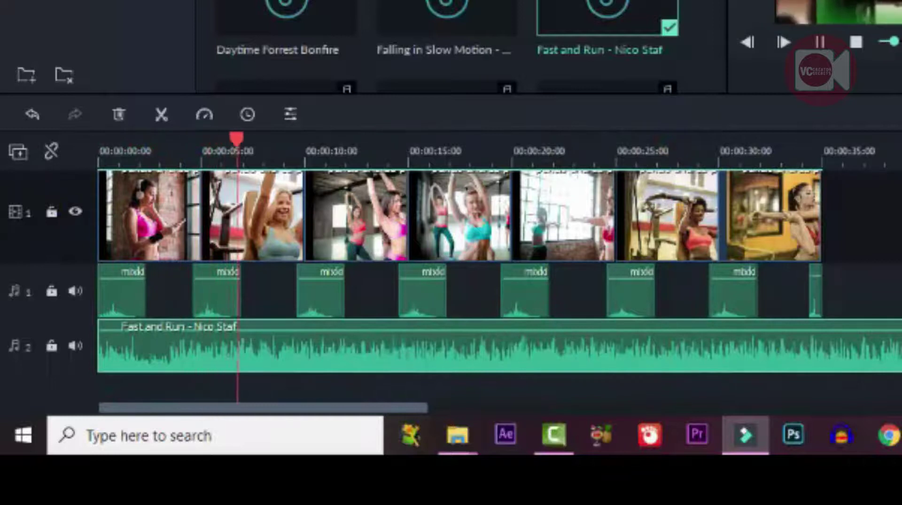
pyautogui.click(855, 324)
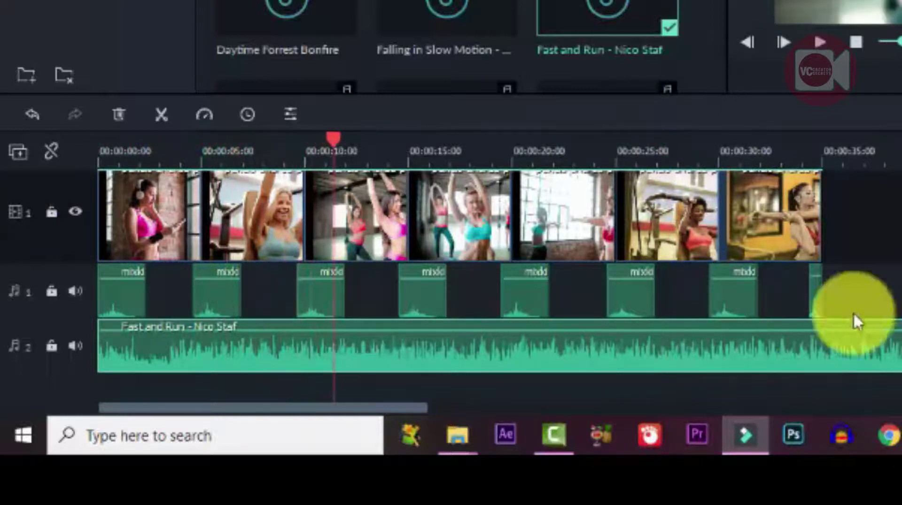
# Lower the volume of the Fast and Run music clip and play the slideshow from the start
pyautogui.doubleClick(203, 349)
pyautogui.moveTo(84, 0); pyautogui.dragTo(65, 3)
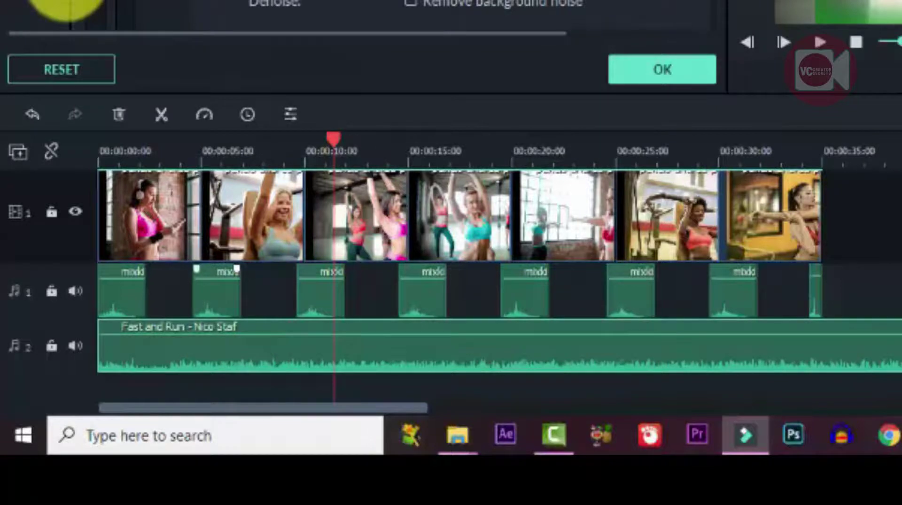
pyautogui.moveTo(334, 139); pyautogui.dragTo(99, 143)
pyautogui.press('space')
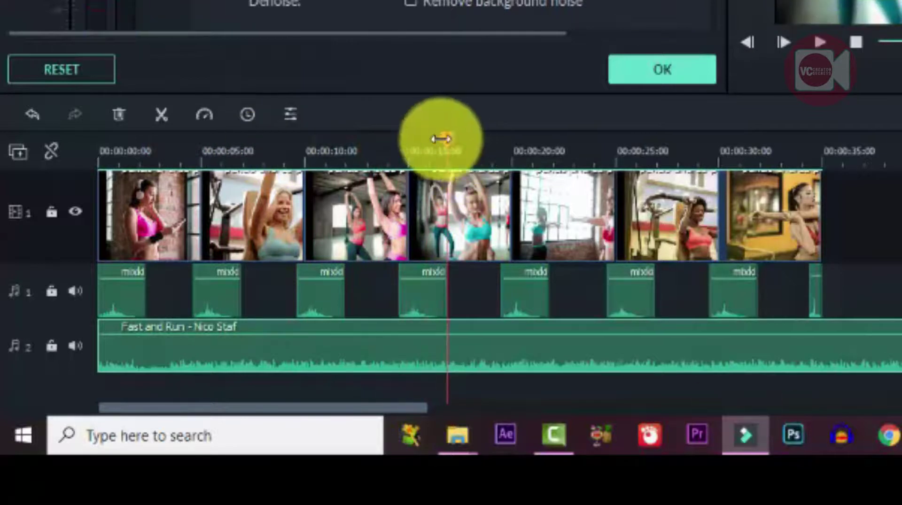
# Split the music at the end of the slideshow and delete the excess part
pyautogui.moveTo(446, 141); pyautogui.dragTo(819, 263)
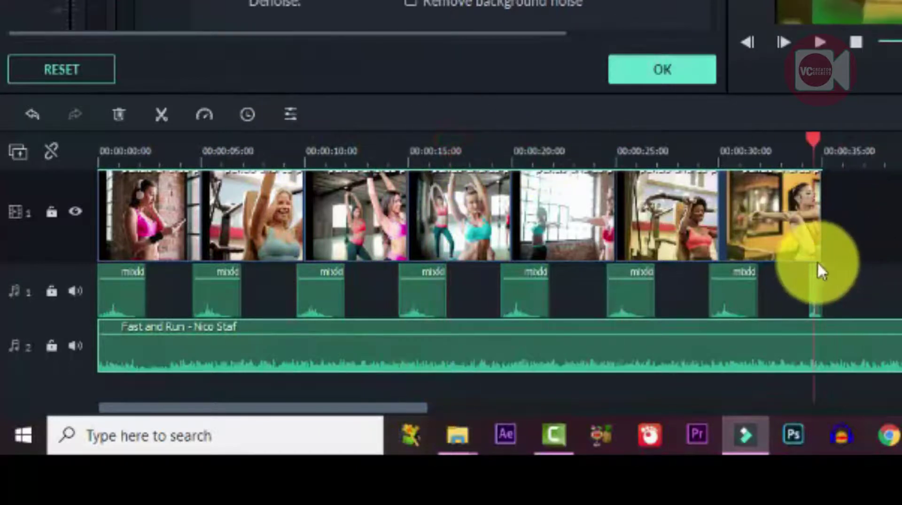
pyautogui.click(161, 115)
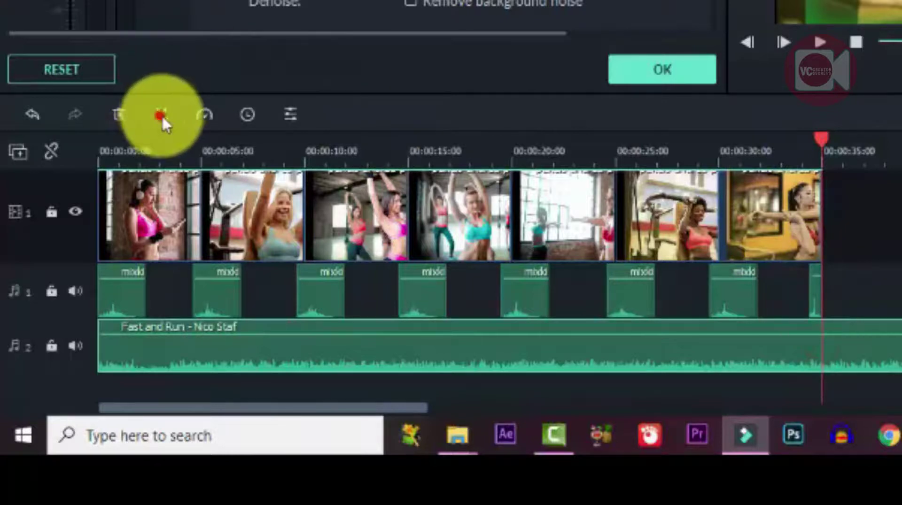
pyautogui.click(842, 357)
pyautogui.click(123, 116)
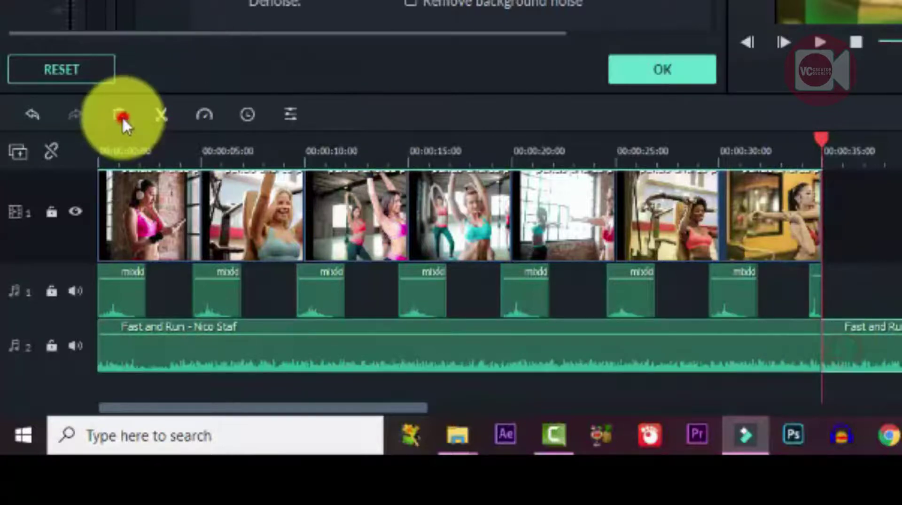
# Add a fade-out at the music's end and a fade-in at its start, and play the slideshow from the beginning
pyautogui.moveTo(801, 326)
pyautogui.mouseDown()
pyautogui.moveTo(814, 324)
pyautogui.moveTo(793, 325)
pyautogui.mouseUp()
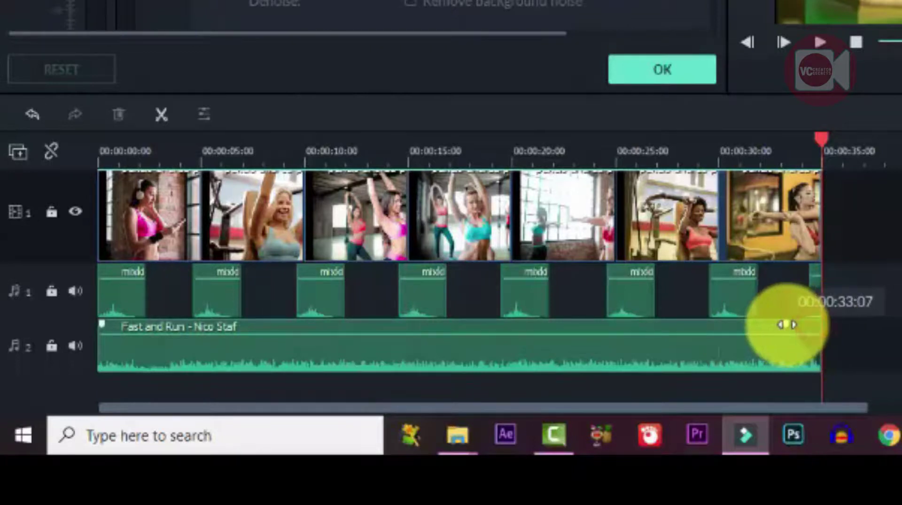
pyautogui.moveTo(101, 324); pyautogui.dragTo(135, 331)
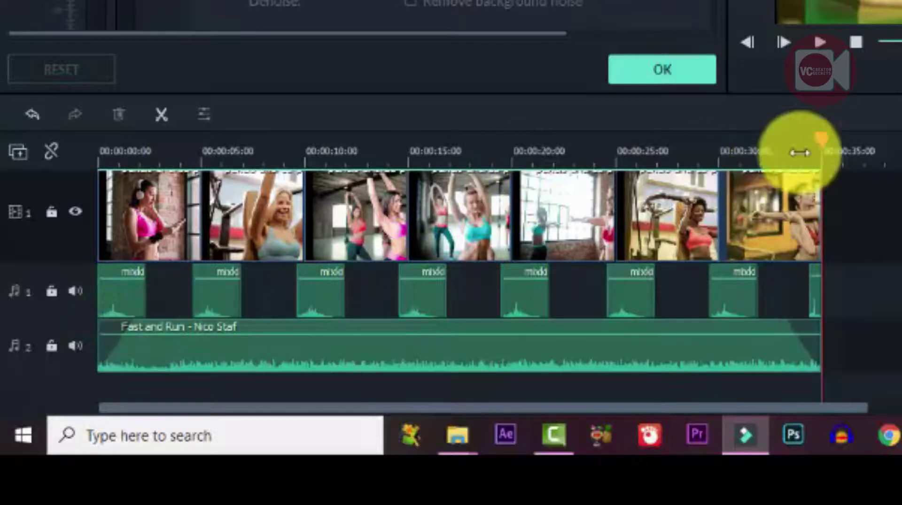
pyautogui.moveTo(823, 139); pyautogui.dragTo(2, 159)
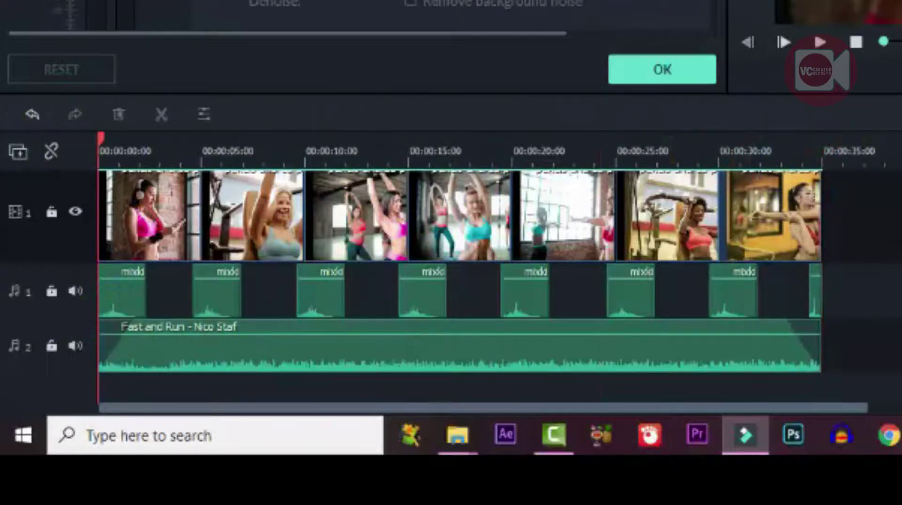
pyautogui.press('space')
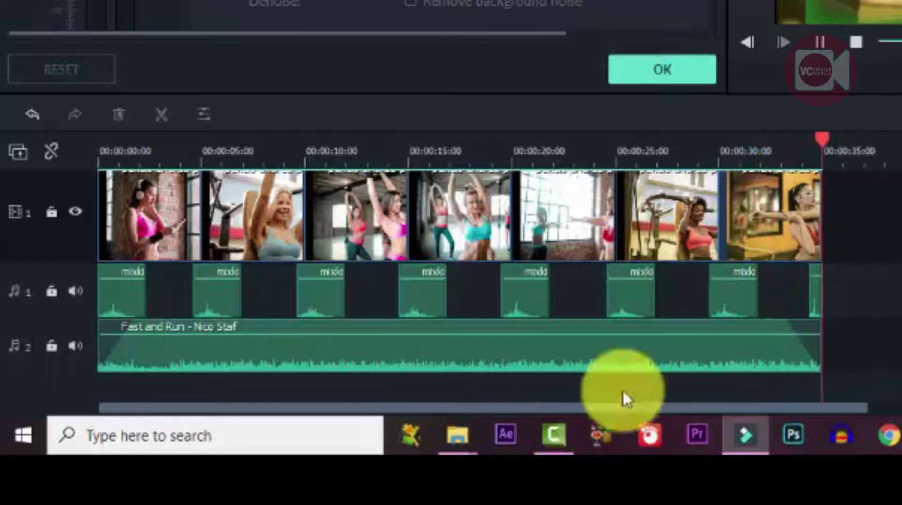
# Reduce the music clip's volume further, play part of the slideshow to check it, and apply the audio settings
pyautogui.click(374, 345)
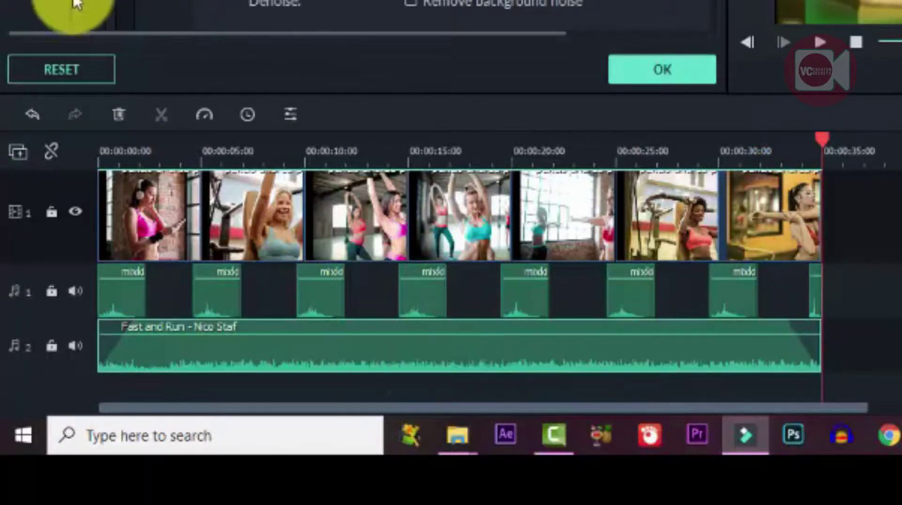
pyautogui.moveTo(74, 3); pyautogui.dragTo(77, 5)
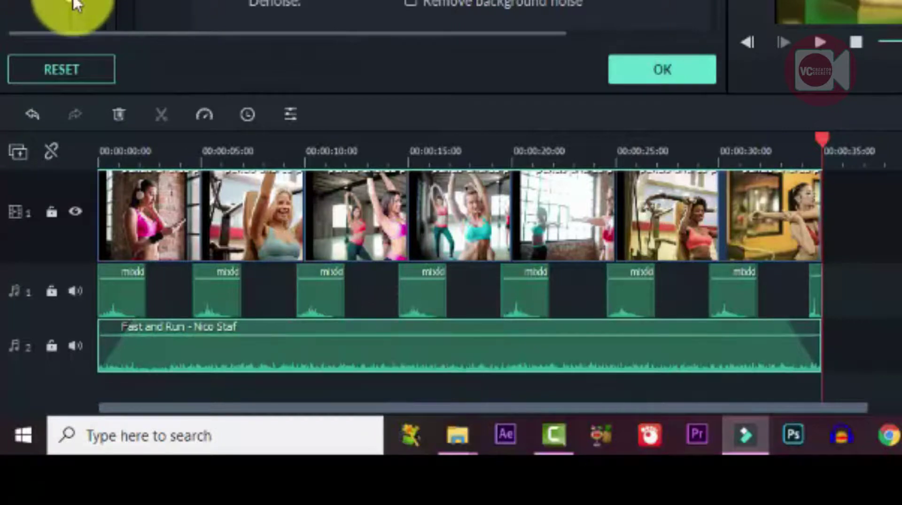
pyautogui.click(155, 140)
pyautogui.press('space')
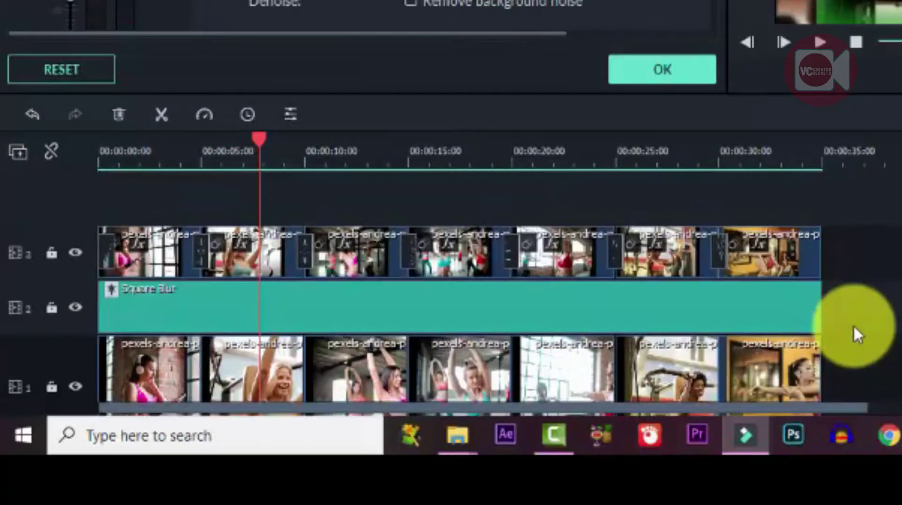
pyautogui.click(664, 70)
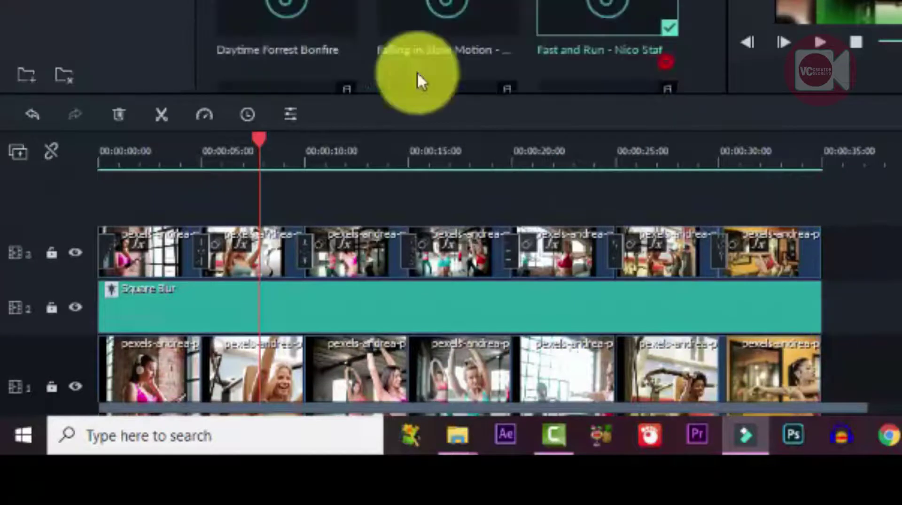
# Play the slideshow from the beginning to check the finished audio and visuals
pyautogui.moveTo(268, 145); pyautogui.dragTo(92, 169)
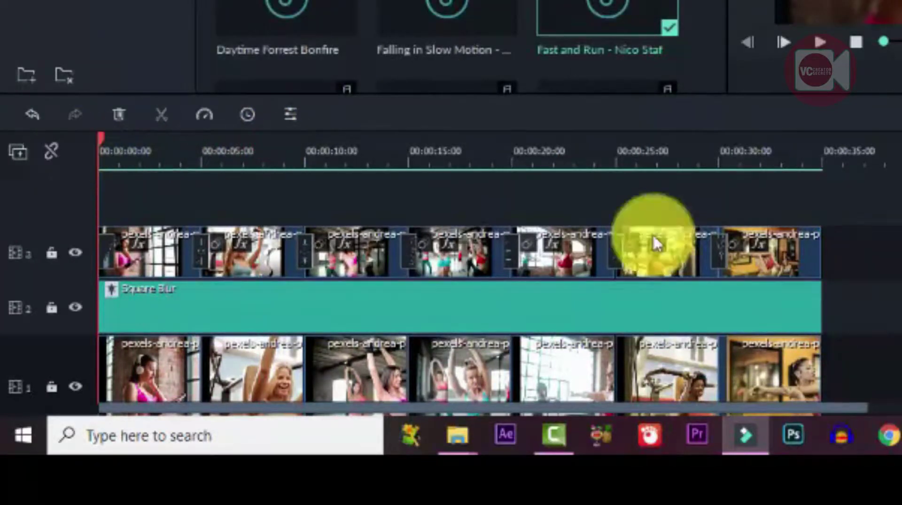
pyautogui.press('space')
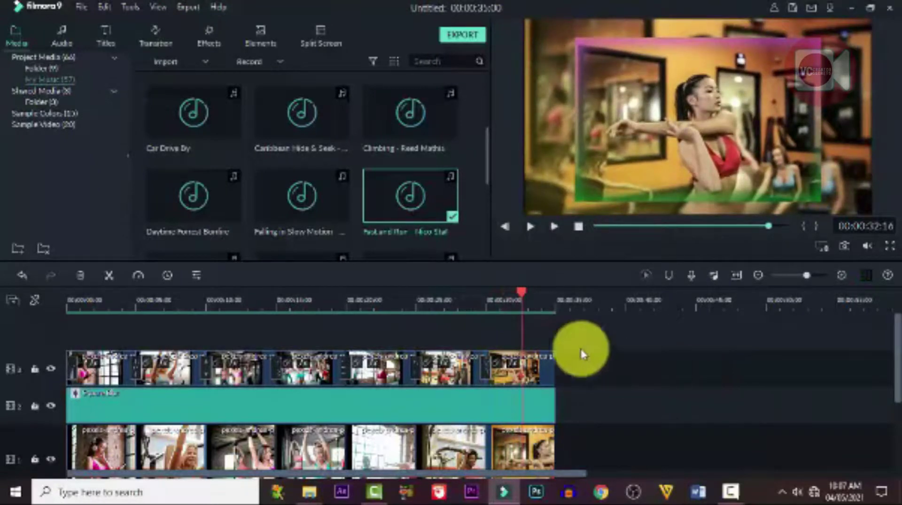
# Take preview snapshots of the last photo at 00:00:30:16, the fourth photo at 00:00:18:16 and the third photo
pyautogui.moveTo(520, 296); pyautogui.dragTo(496, 301)
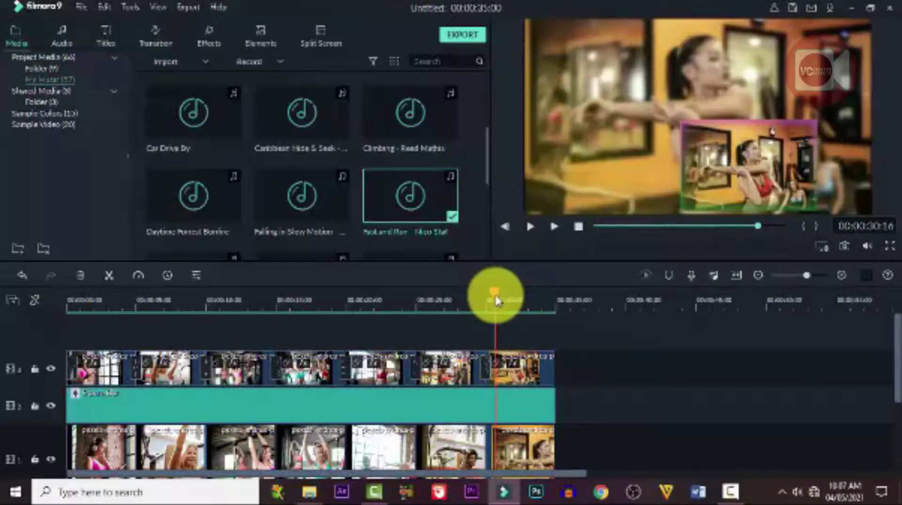
pyautogui.click(845, 248)
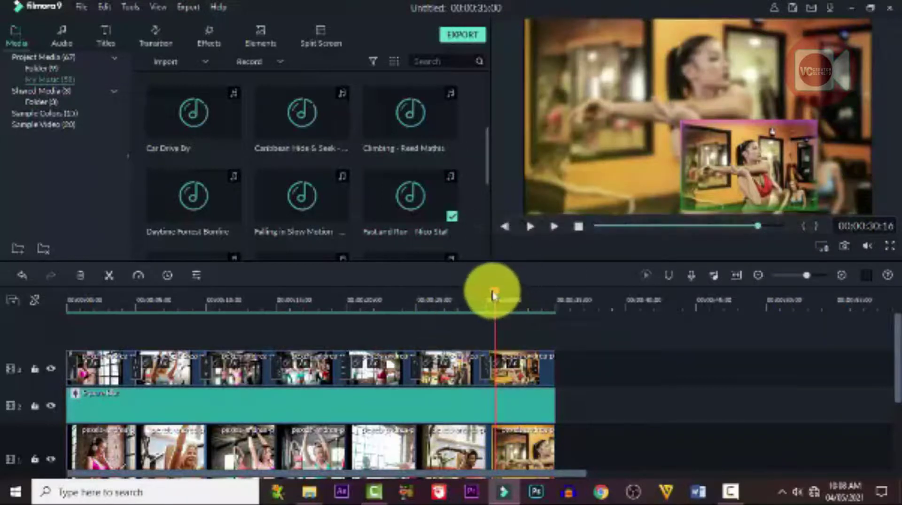
pyautogui.moveTo(492, 294); pyautogui.dragTo(328, 306)
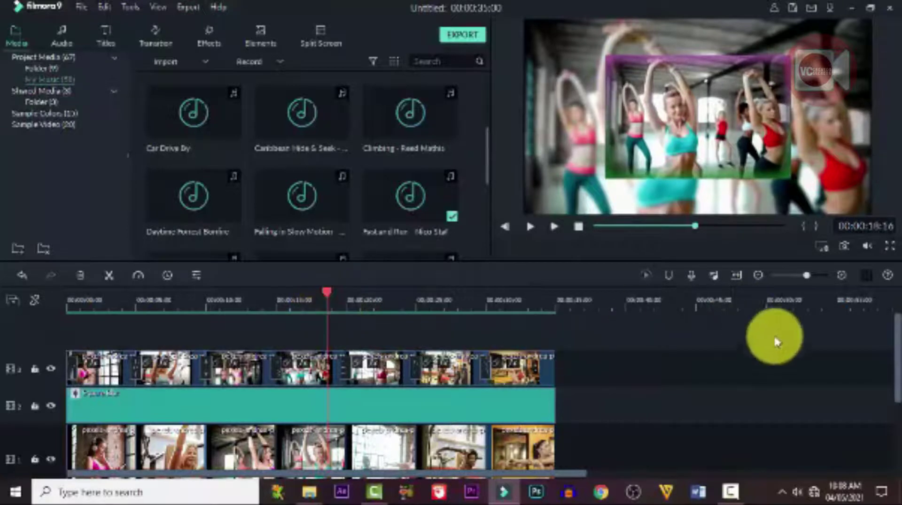
pyautogui.click(844, 245)
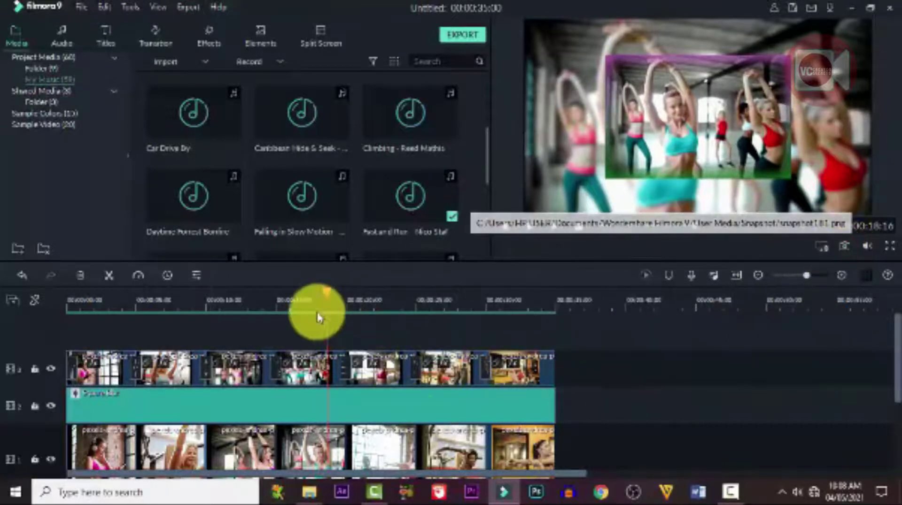
pyautogui.moveTo(325, 294); pyautogui.dragTo(225, 332)
pyautogui.click(846, 247)
pyautogui.moveTo(219, 292); pyautogui.dragTo(523, 422)
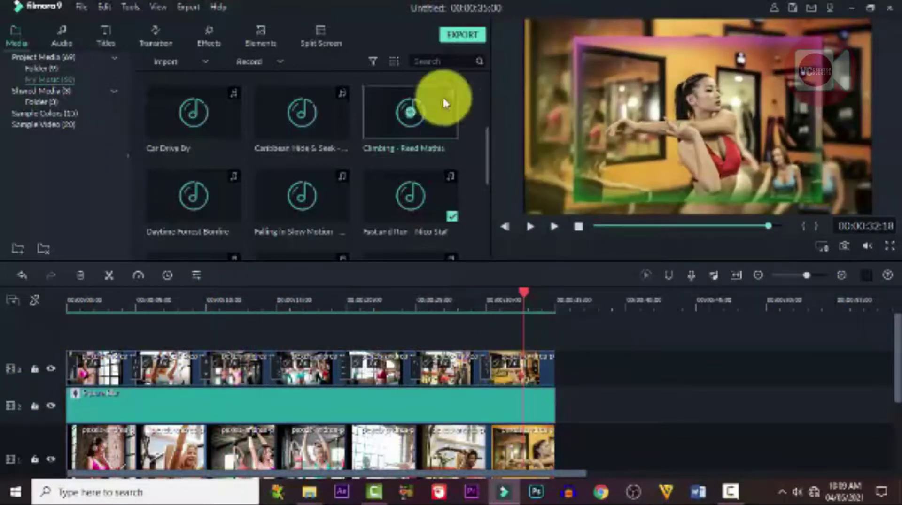
# Dismiss the connection error and export the slideshow to the computer as an MP4 named Slideshow2
pyautogui.click(461, 37)
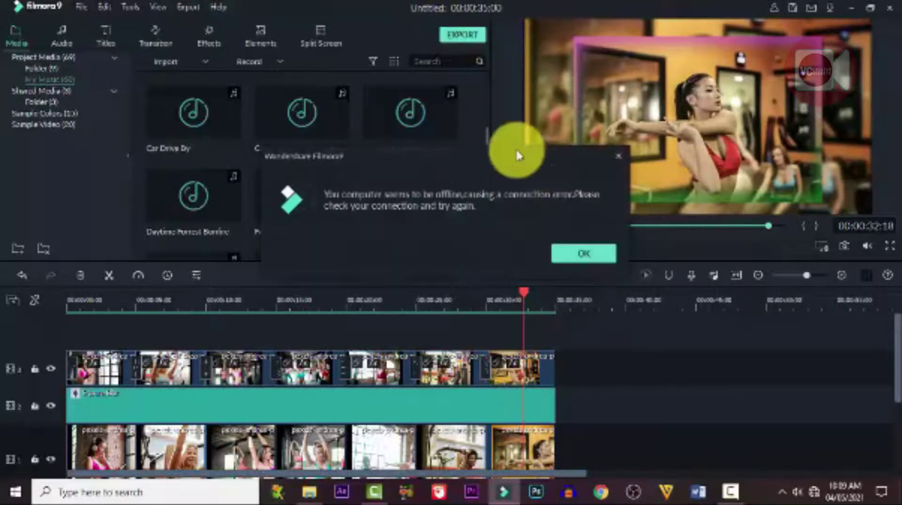
pyautogui.click(572, 258)
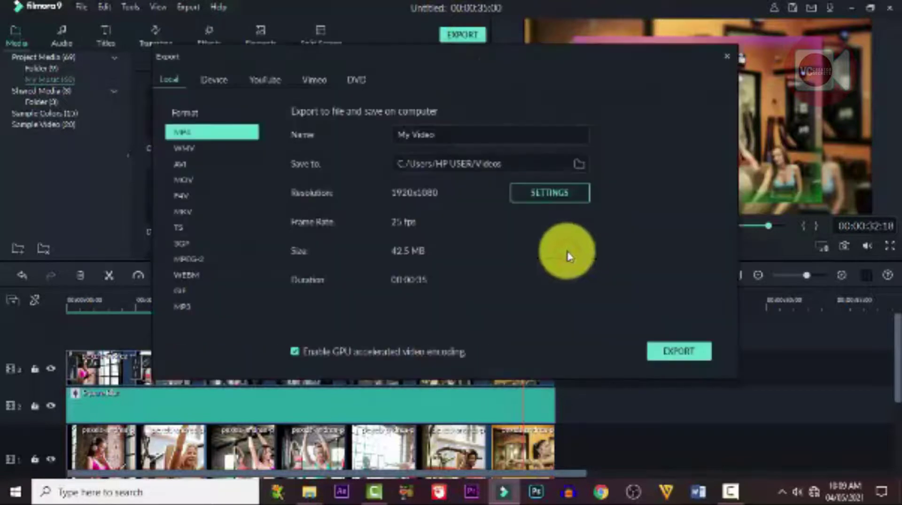
pyautogui.tripleClick(405, 133)
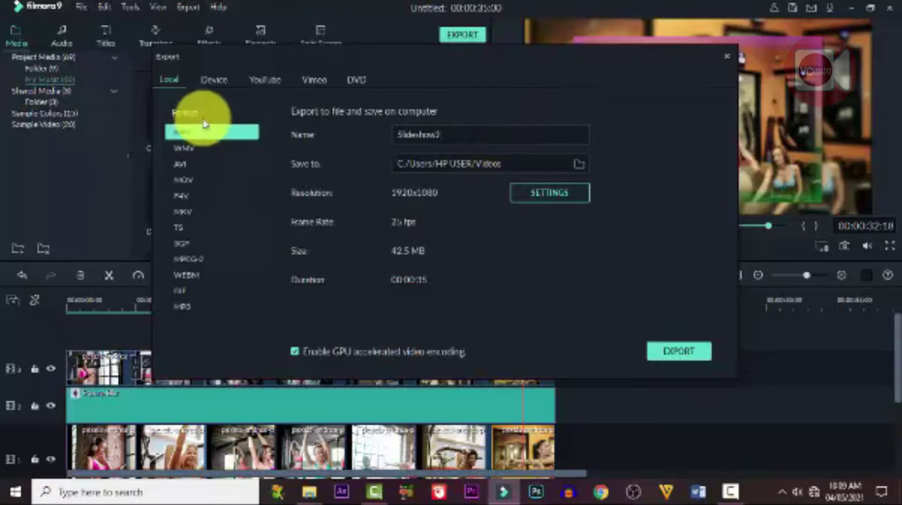
pyautogui.click(684, 352)
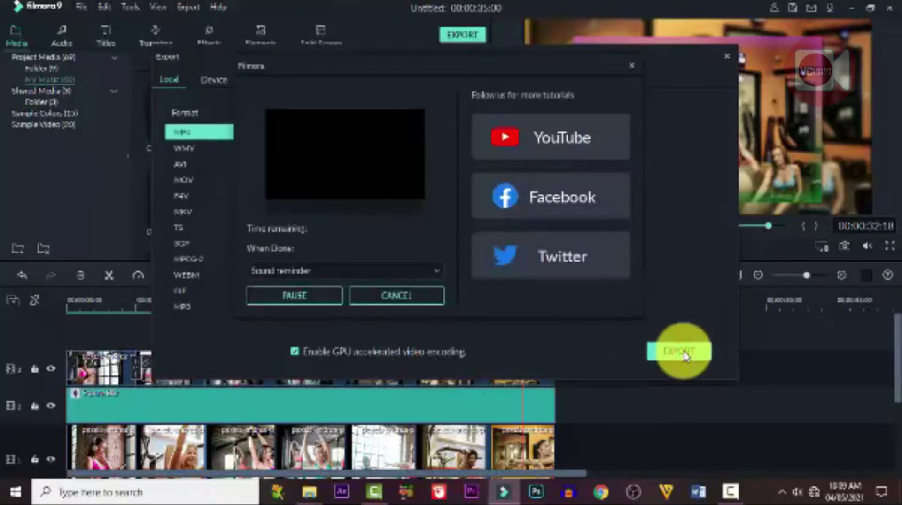